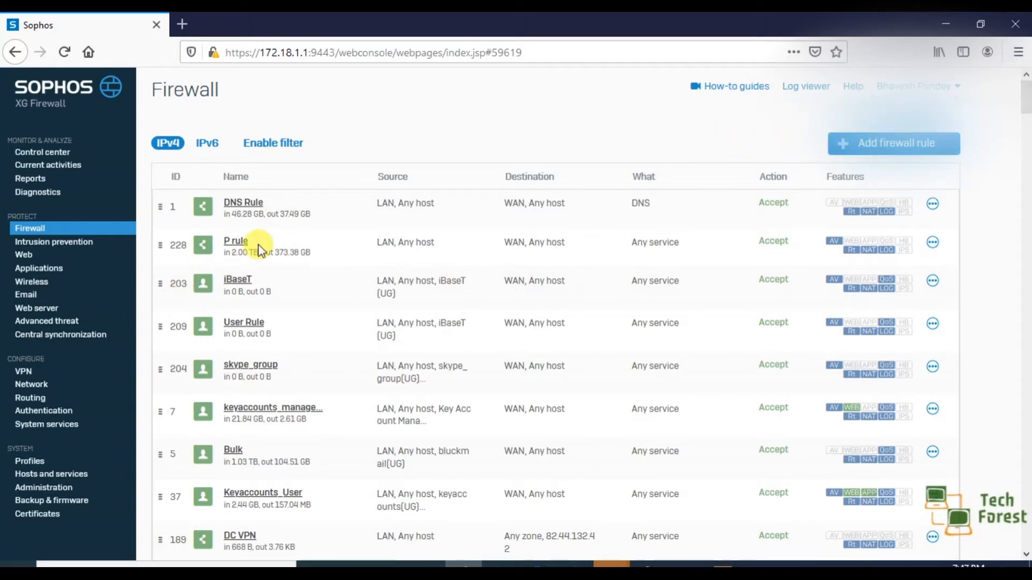
Start a new user/network firewall rule and name it Block Social Networking
click(92, 231)
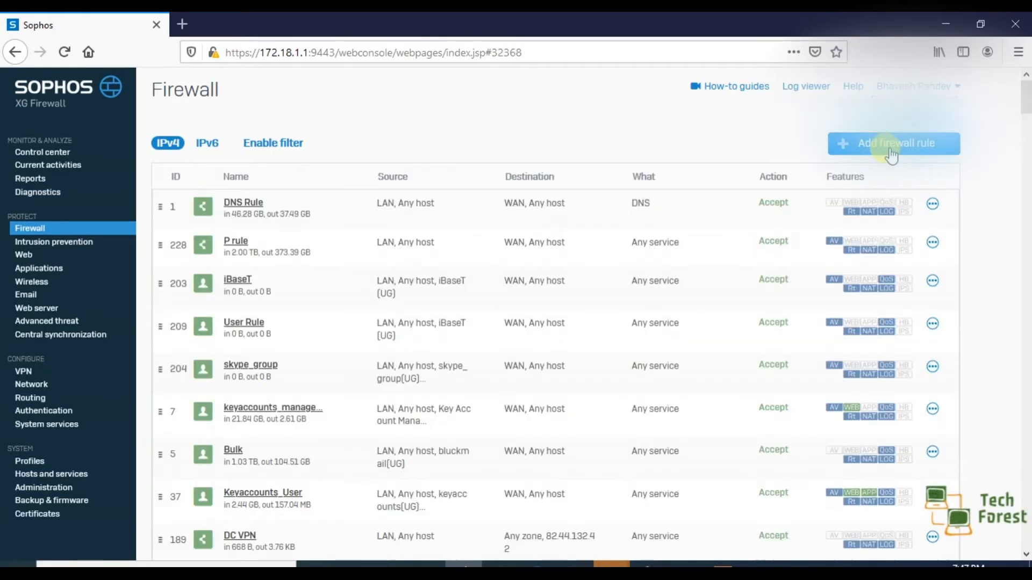
click(890, 152)
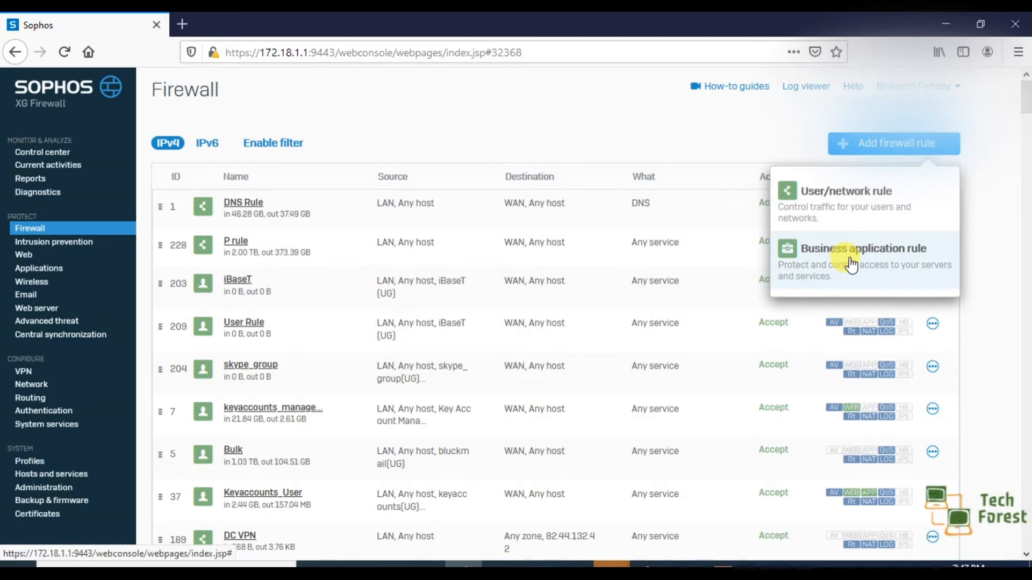
click(872, 203)
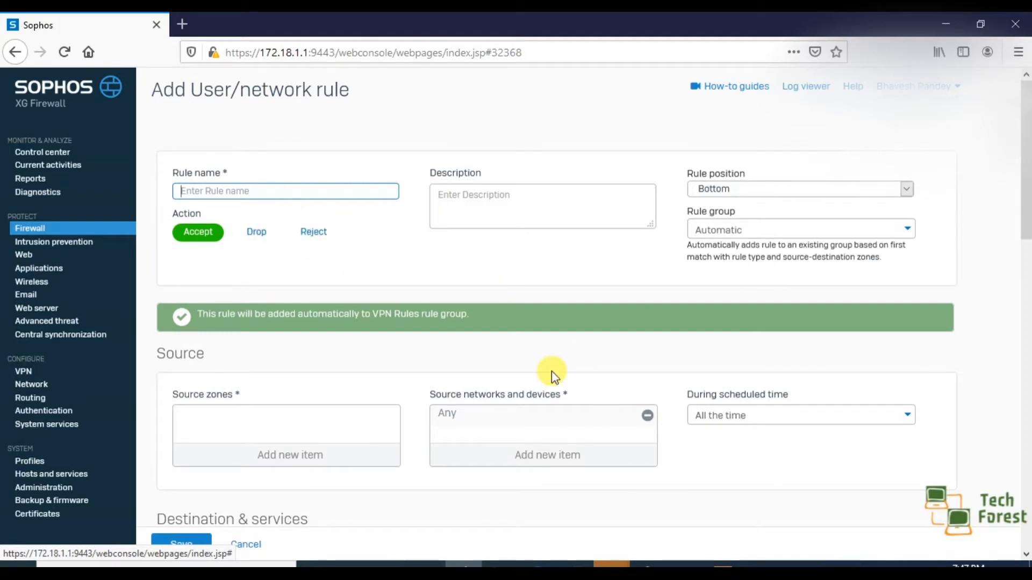
scroll(554, 374, down, 15)
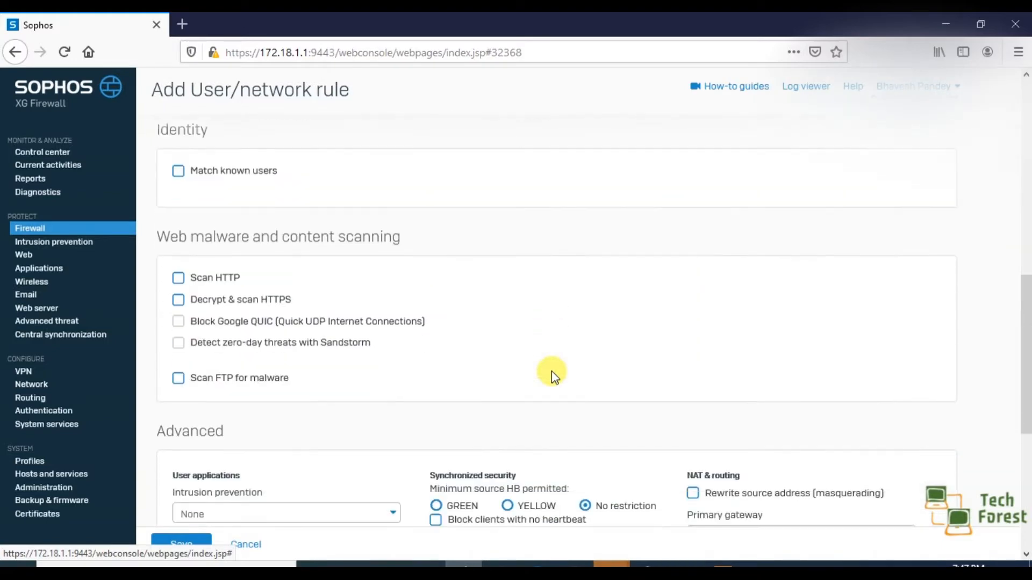
scroll(554, 375, up, 15)
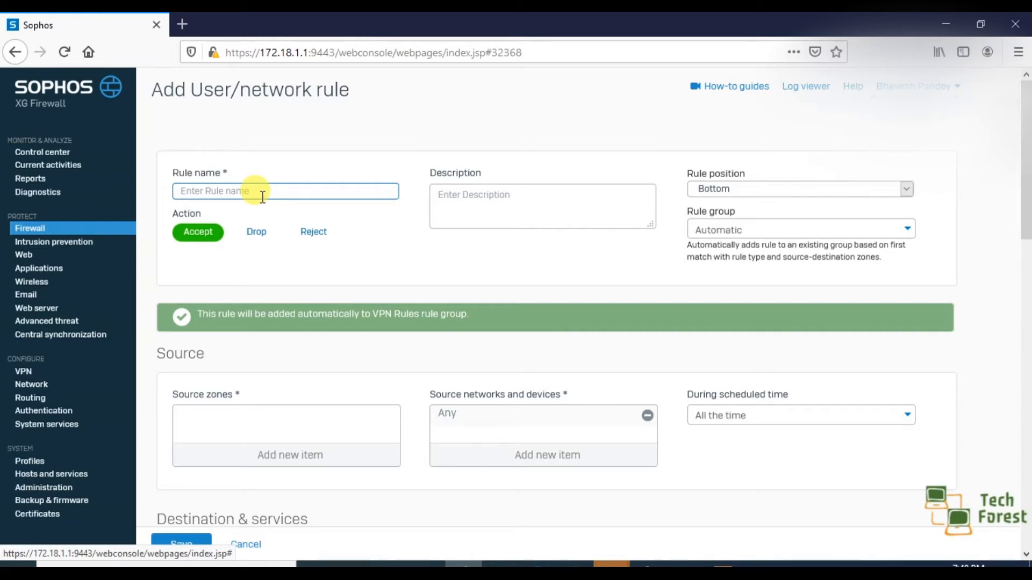
text(Block Social Networking)
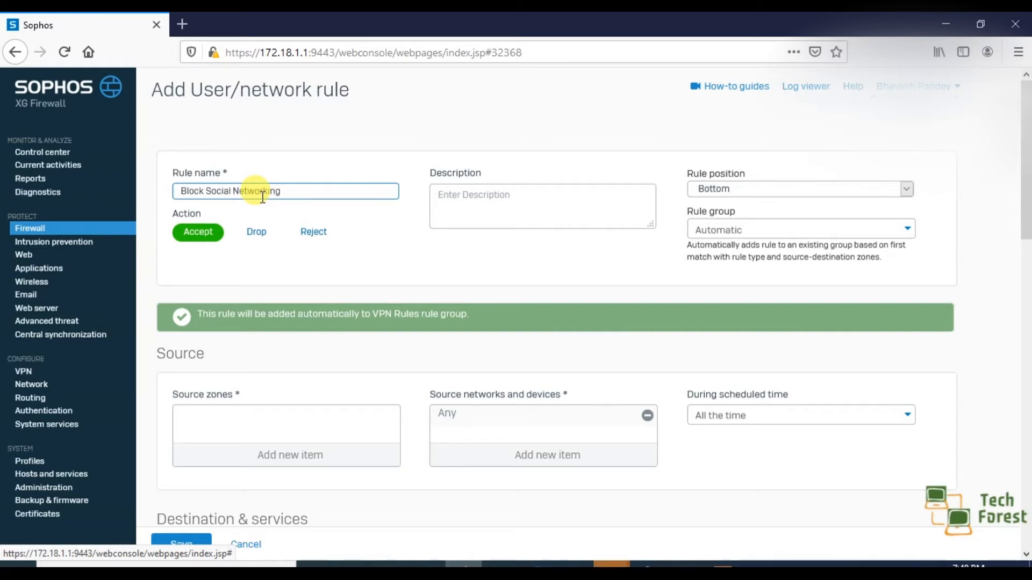
Fill in the rule description with the lines Created By, Date, Approval By and ETC
click(473, 203)
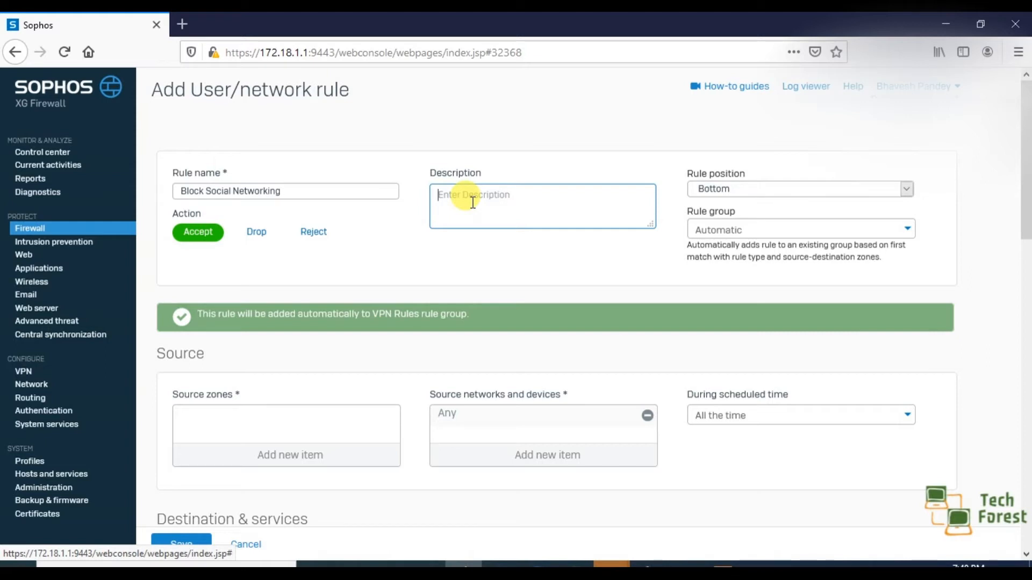
text(Created By)
key(Return)
text(Date)
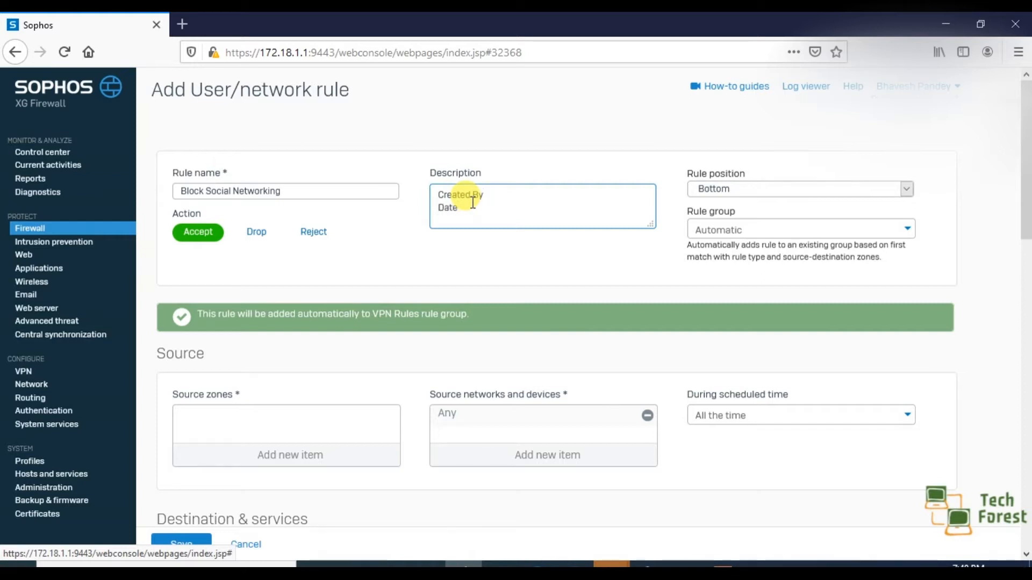
key(Return)
text(Approveal By)
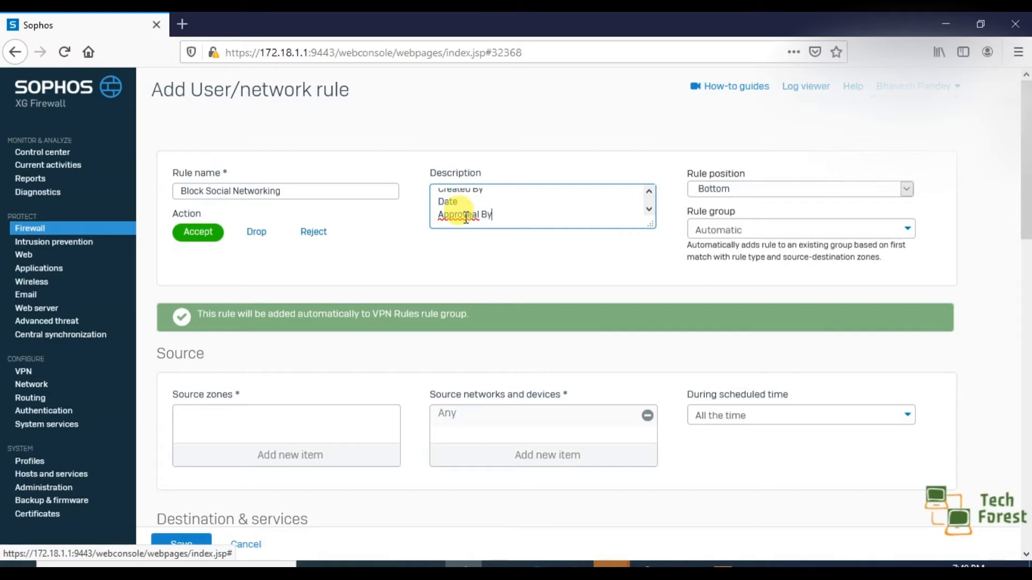
right_click(465, 217)
click(483, 227)
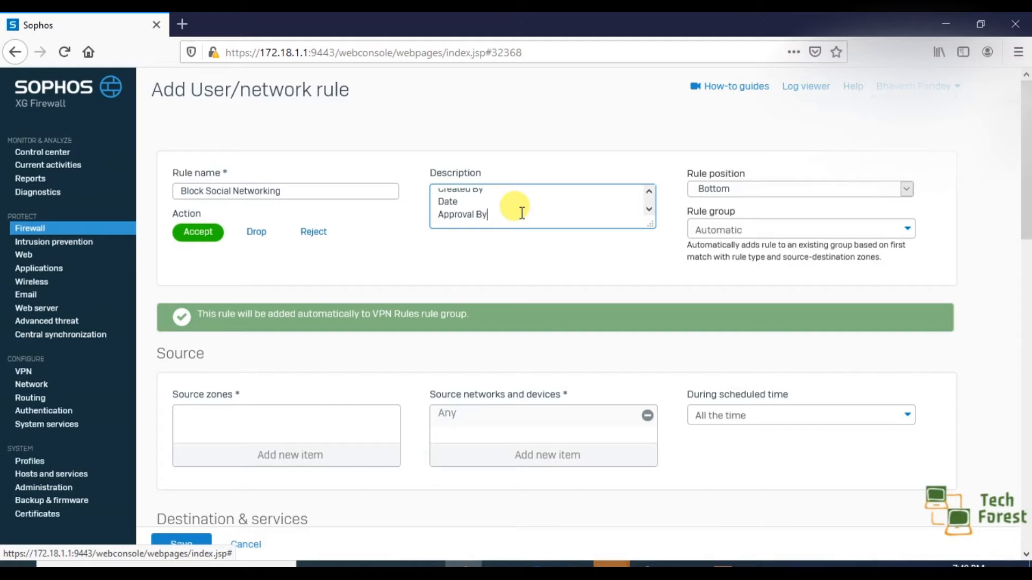
key(Return)
text(ETC)
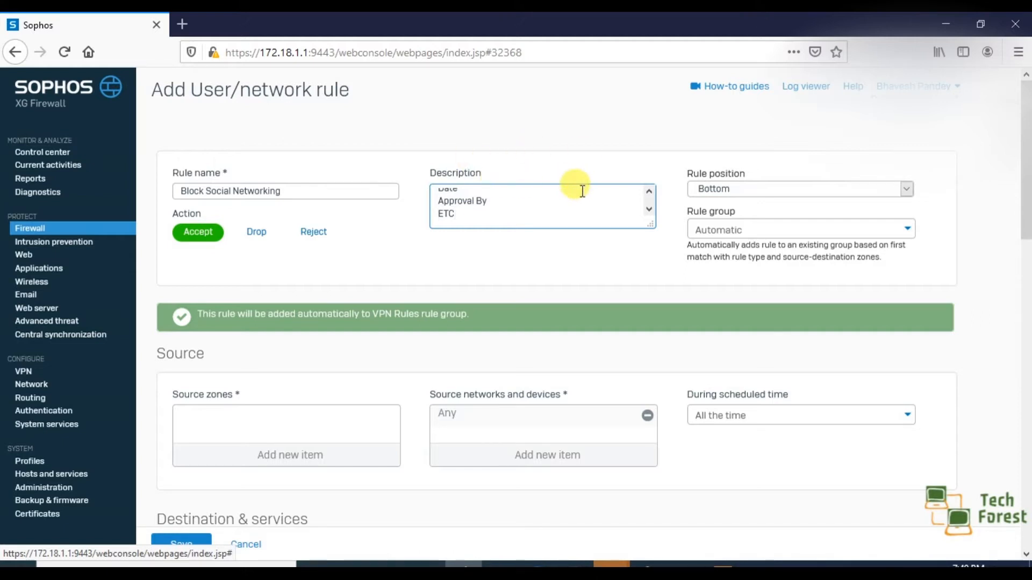
Check the rule position options, and return to the firewall rule list to examine the order of the existing rules
click(765, 192)
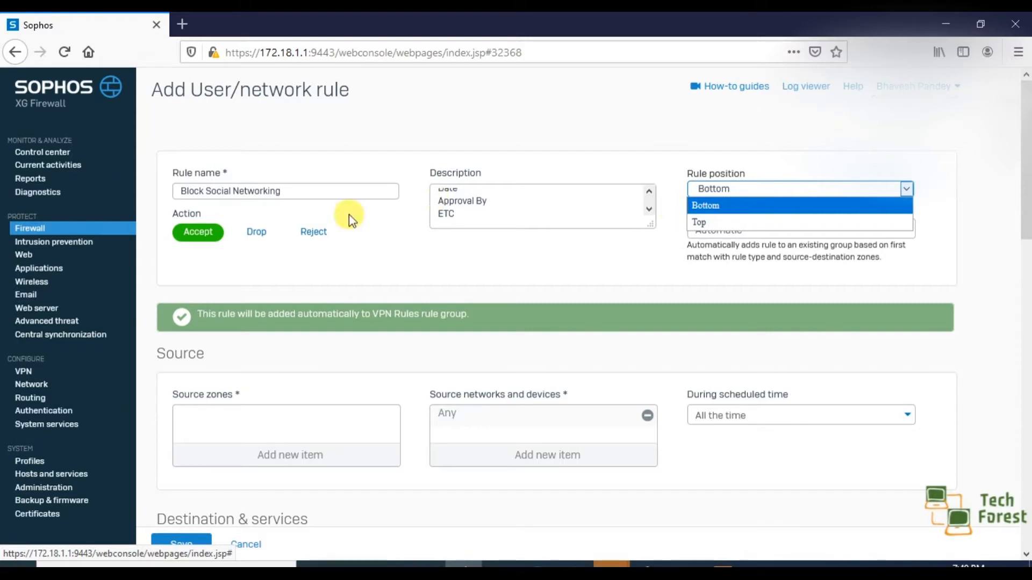
click(28, 228)
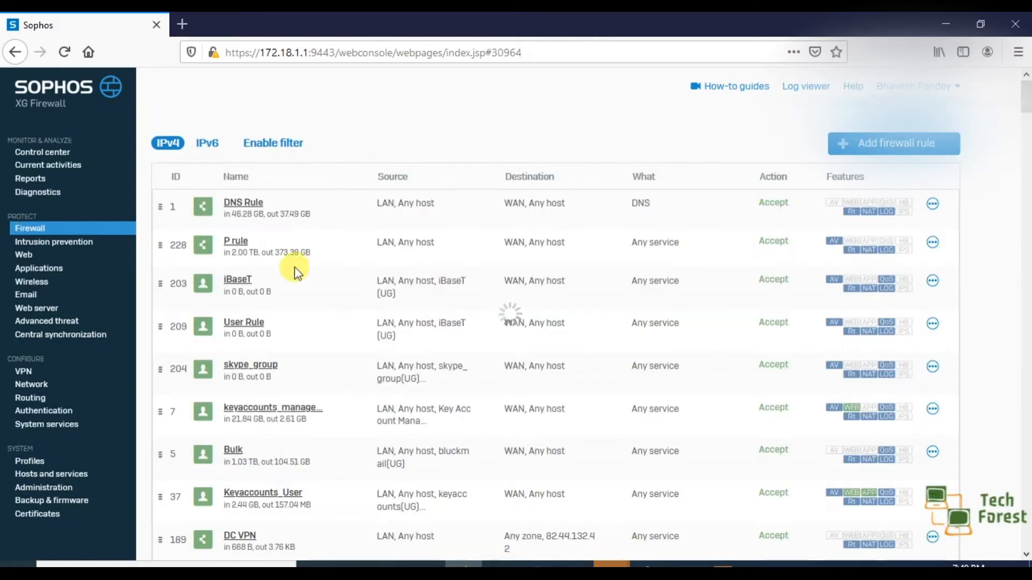
scroll(268, 261, down, 15)
scroll(269, 257, down, 10)
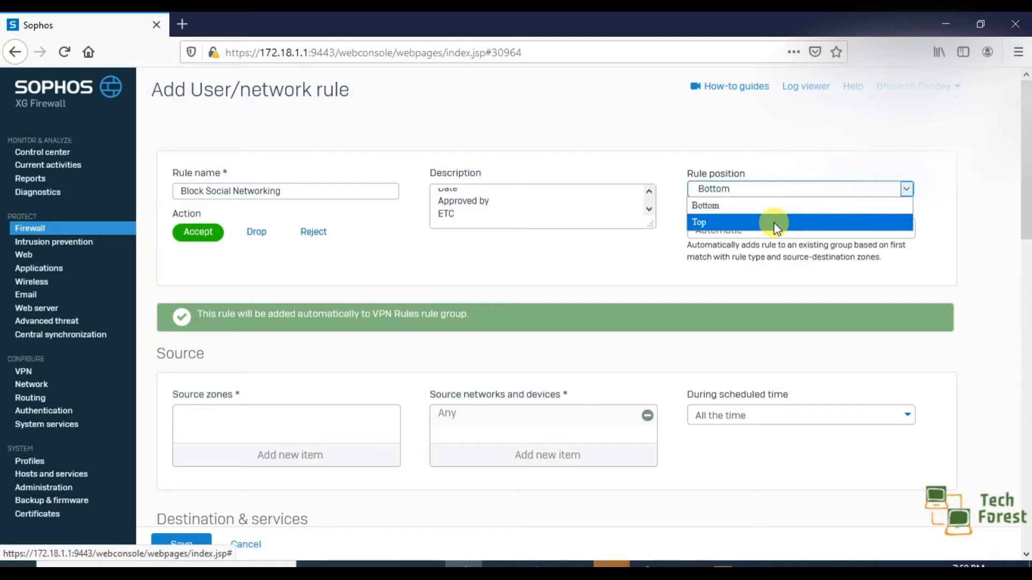
Set the position of the Block Social Networking rule to Bottom and its rule group to None
click(743, 204)
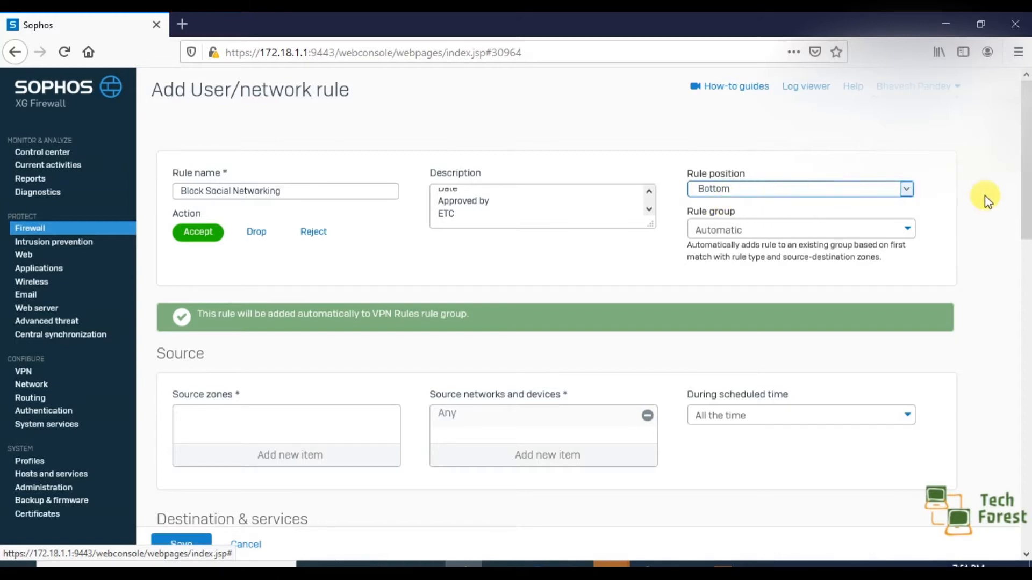
scroll(985, 195, down, 1)
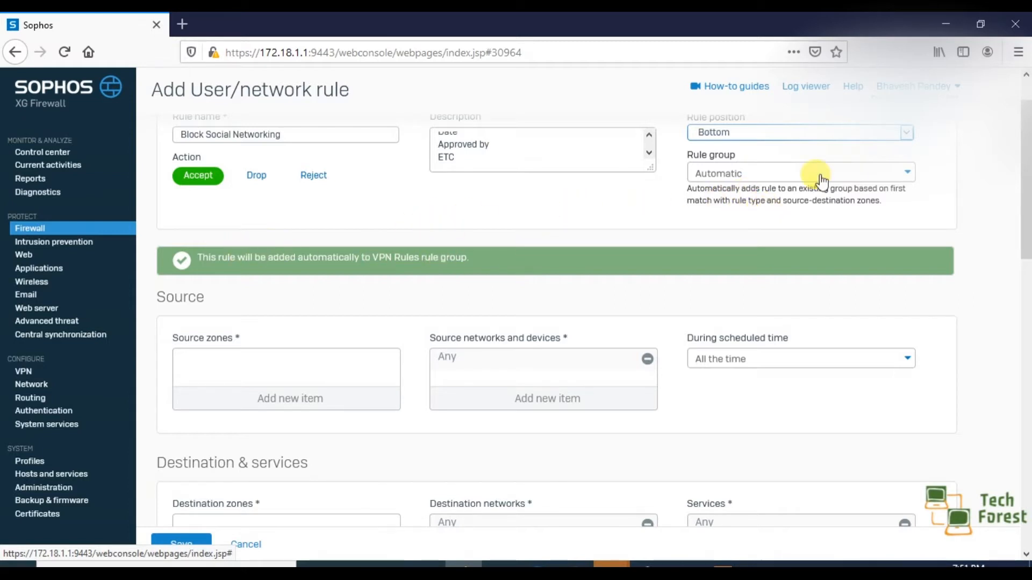
click(755, 174)
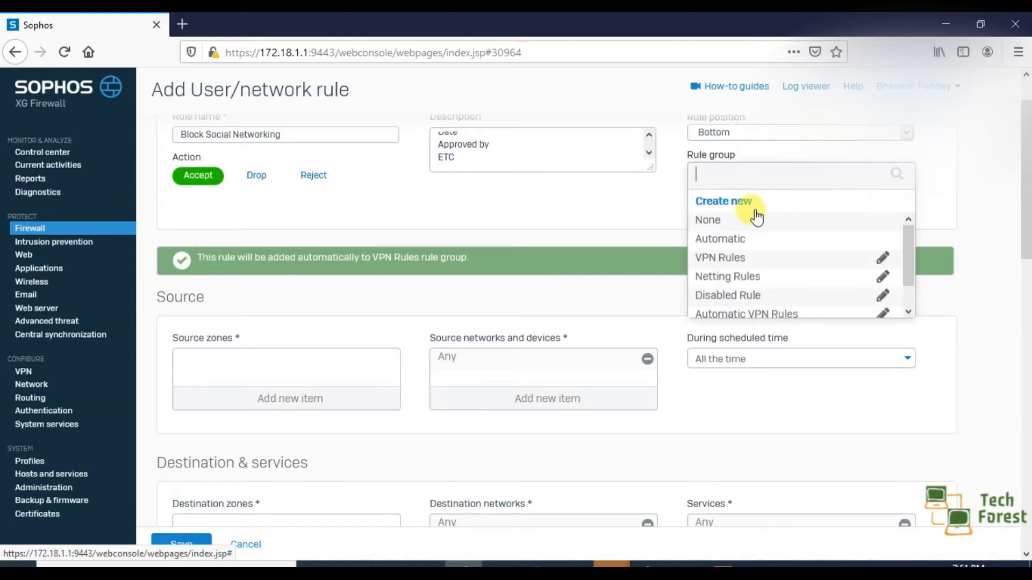
click(752, 220)
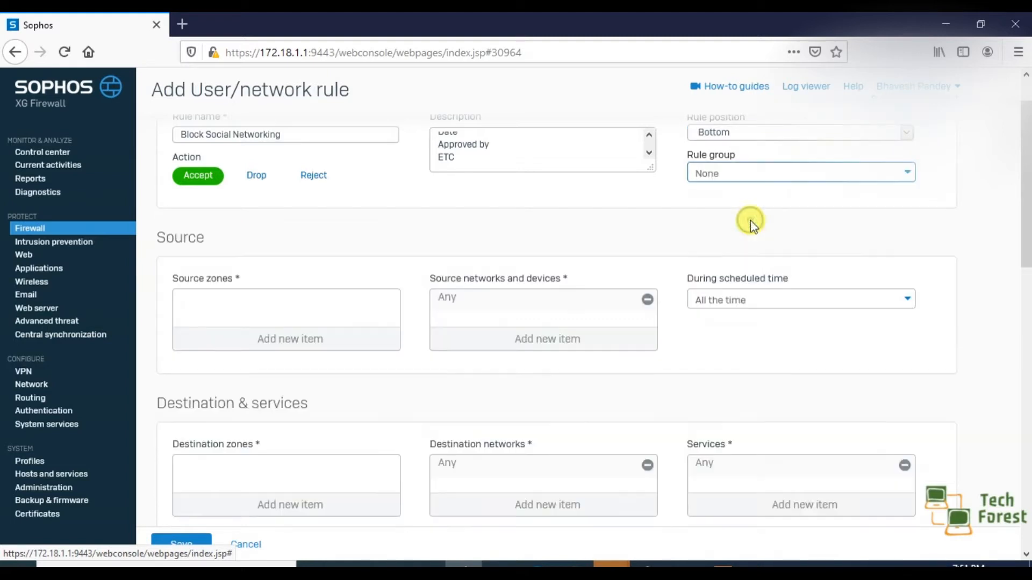
click(825, 183)
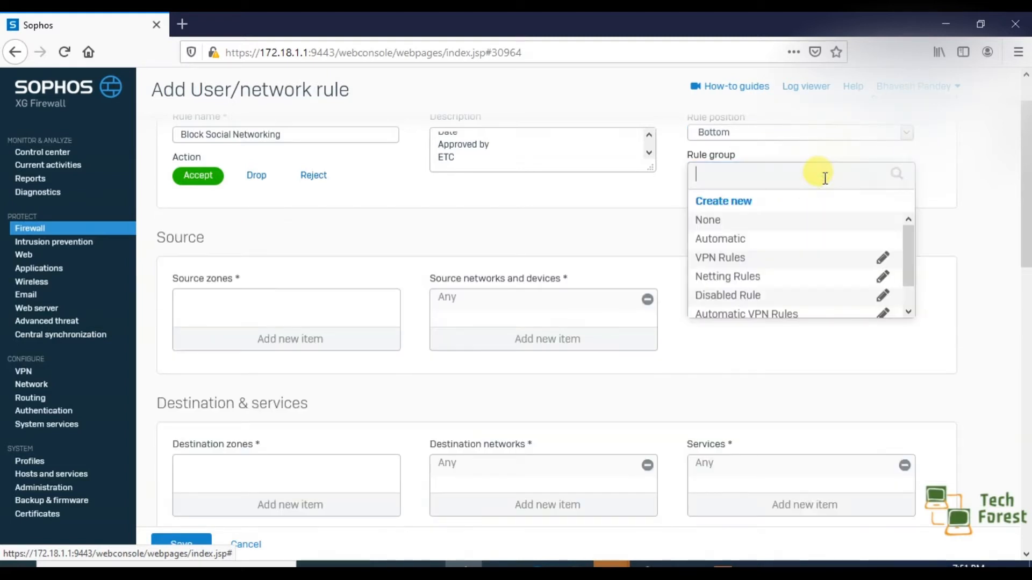
drag(909, 238, 911, 263)
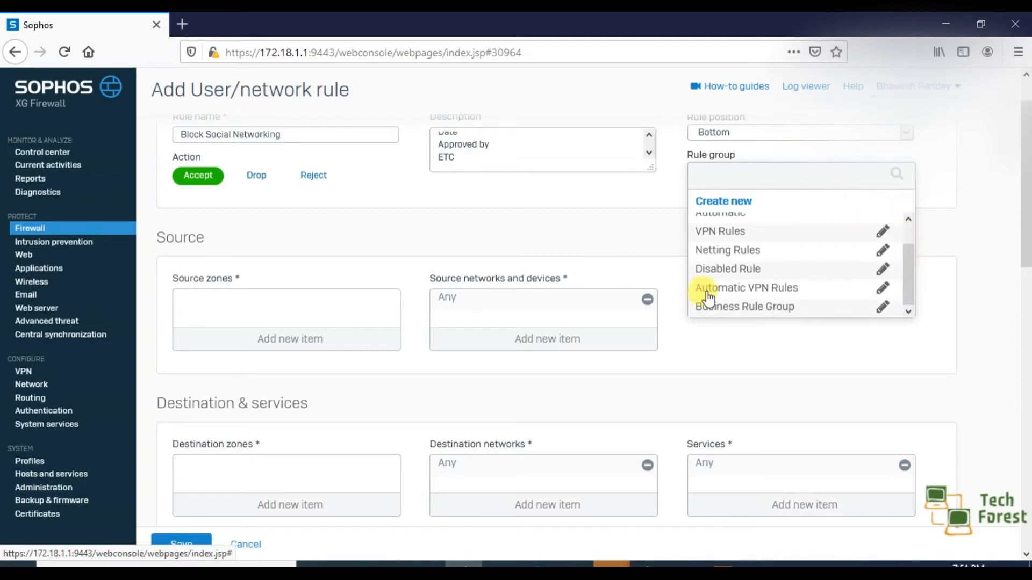
drag(912, 260, 916, 242)
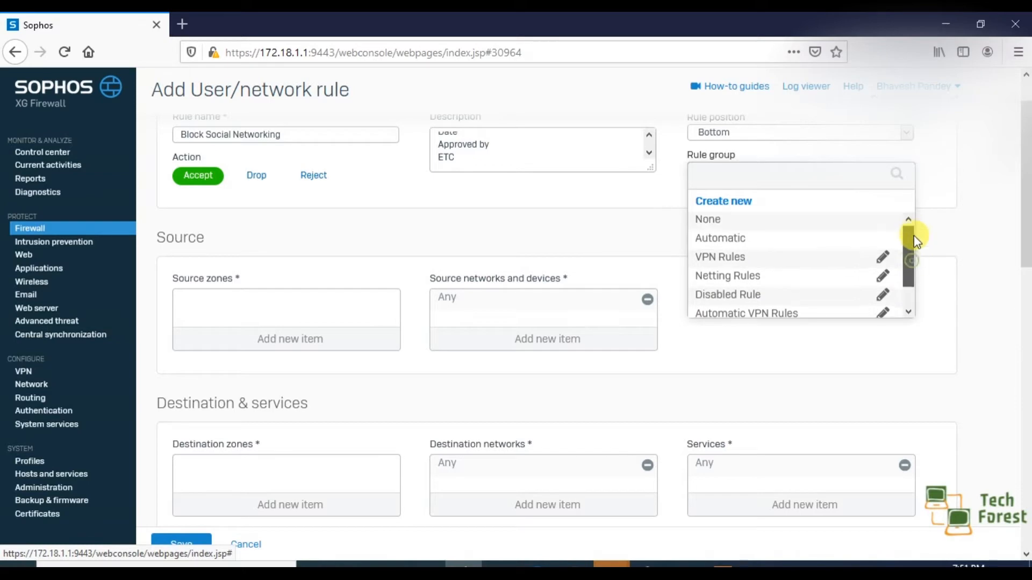
click(783, 221)
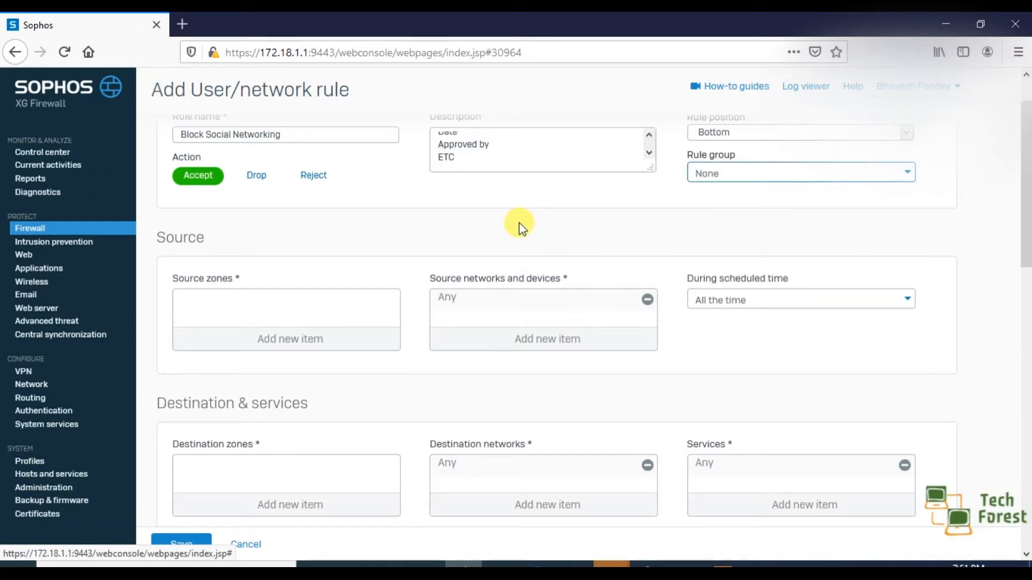
Set the rule action to Reject and view the example image Reject.jpg in Photos before returning to the rule form
scroll(520, 226, down, 2)
scroll(521, 226, up, 3)
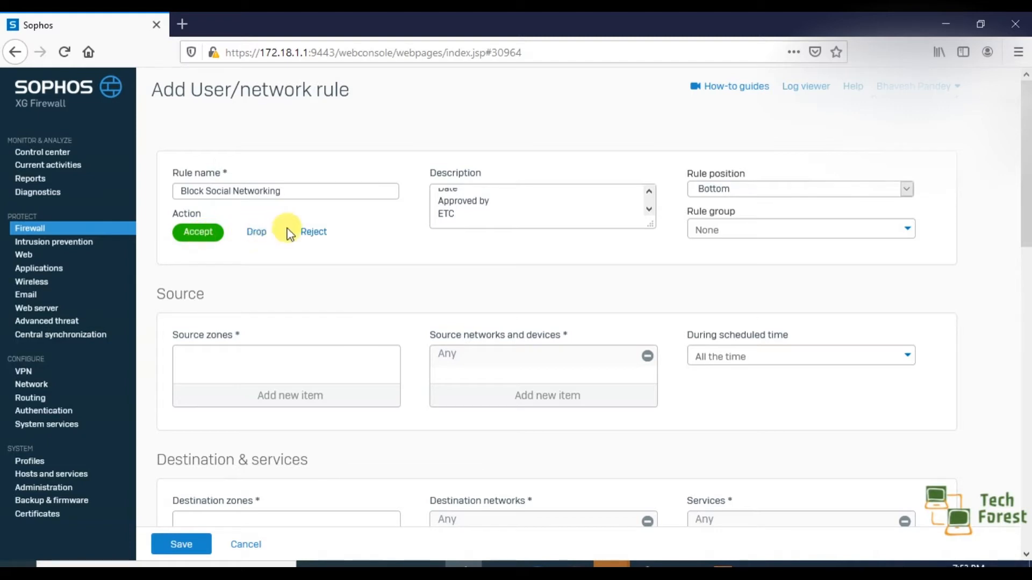
click(312, 240)
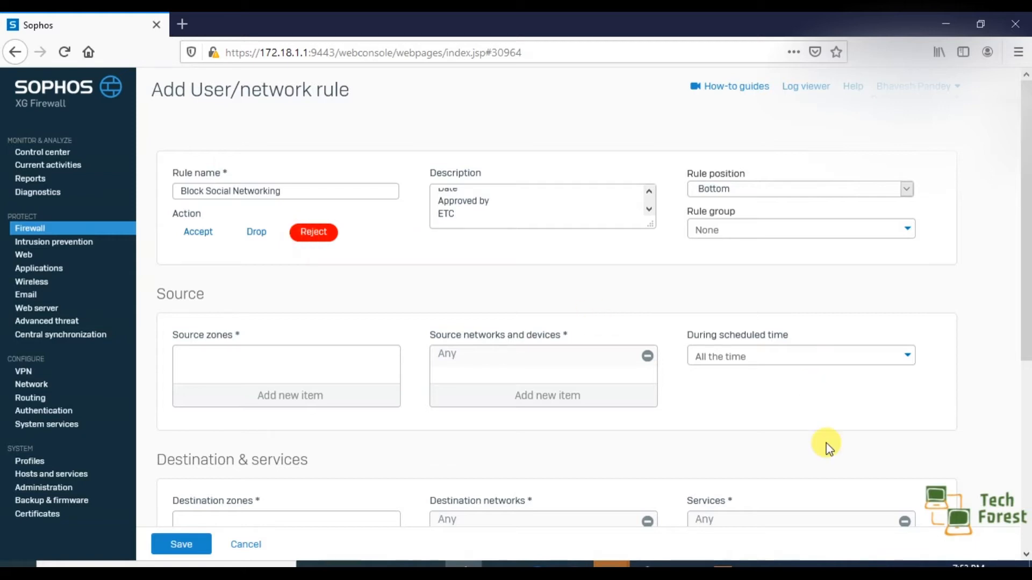
mouse_move(723, 565)
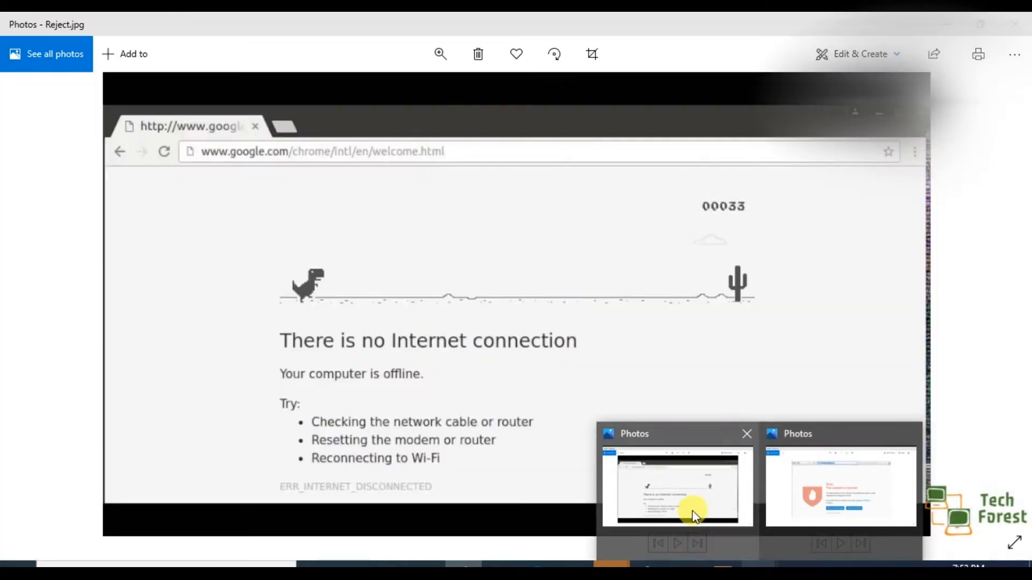
click(688, 510)
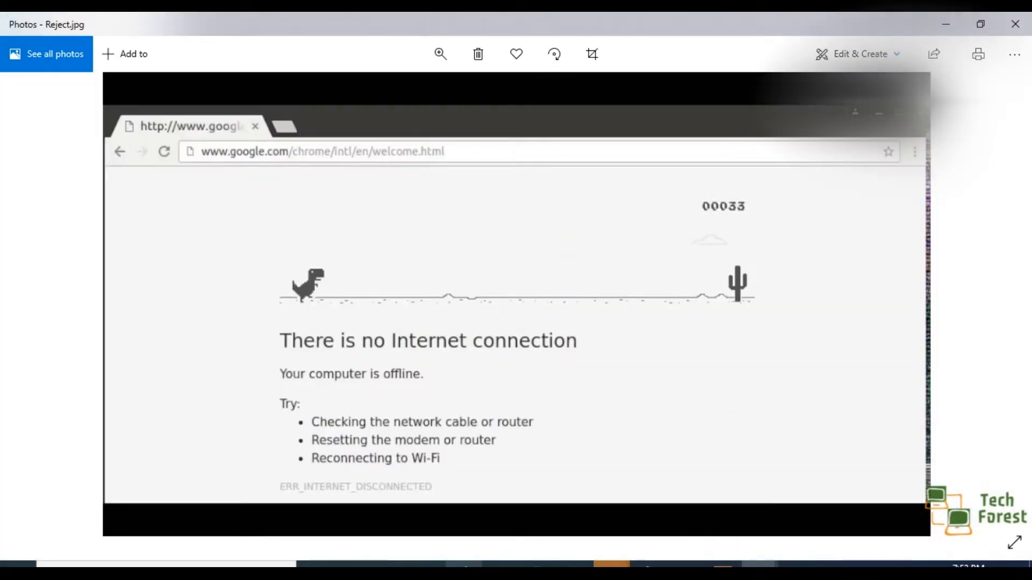
click(463, 565)
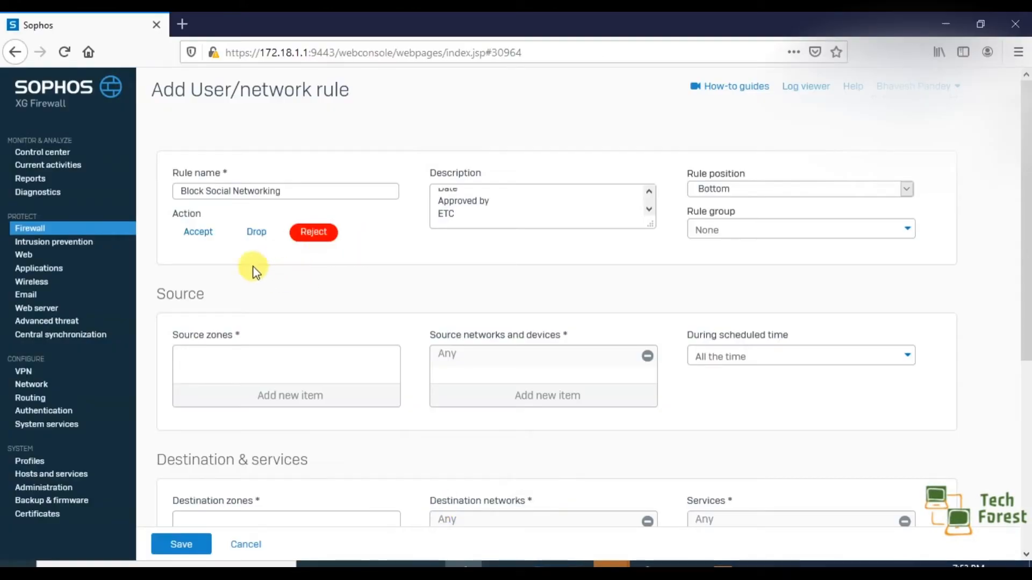
Change the rule action to Drop and view the example image Drop.png in Photos before returning to the rule form
click(257, 235)
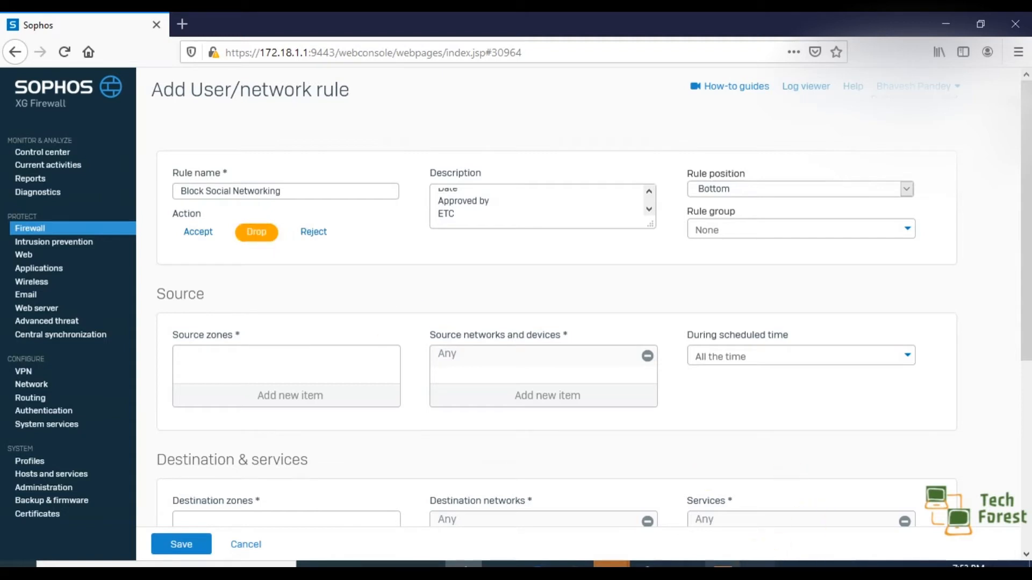
mouse_move(758, 564)
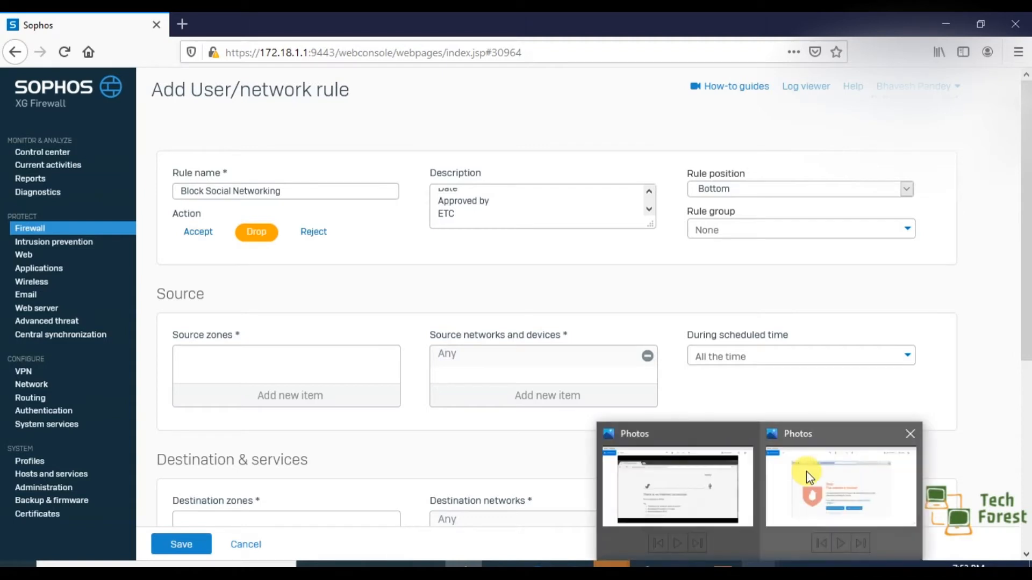
click(806, 472)
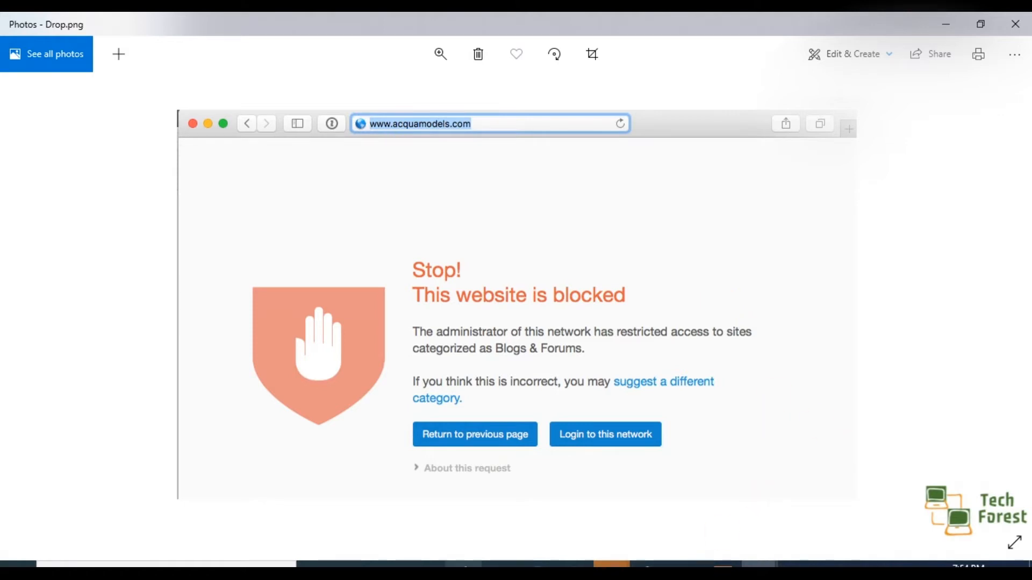
mouse_move(464, 565)
click(468, 516)
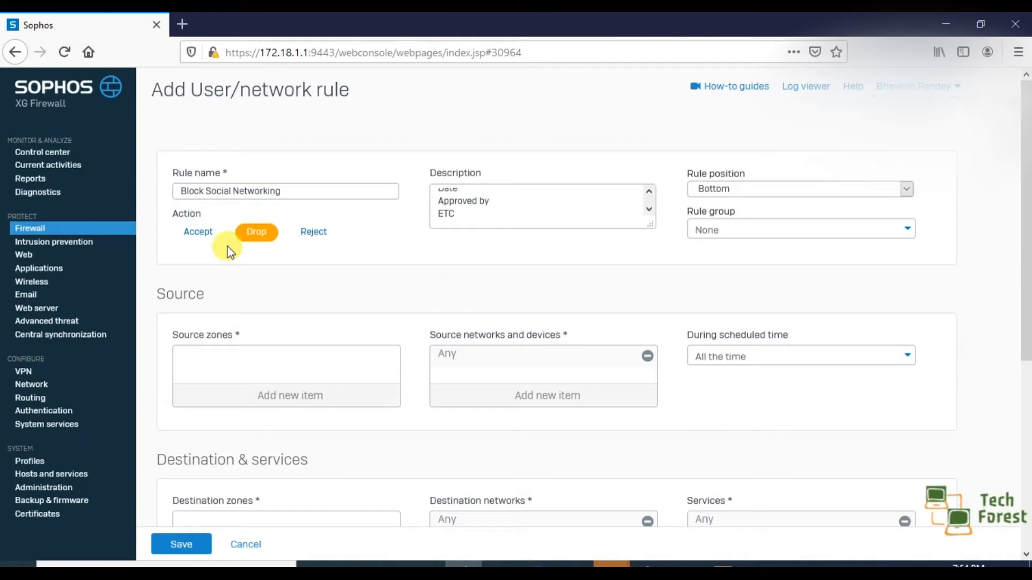
Set the action of the Block Social Networking rule to Accept
click(198, 234)
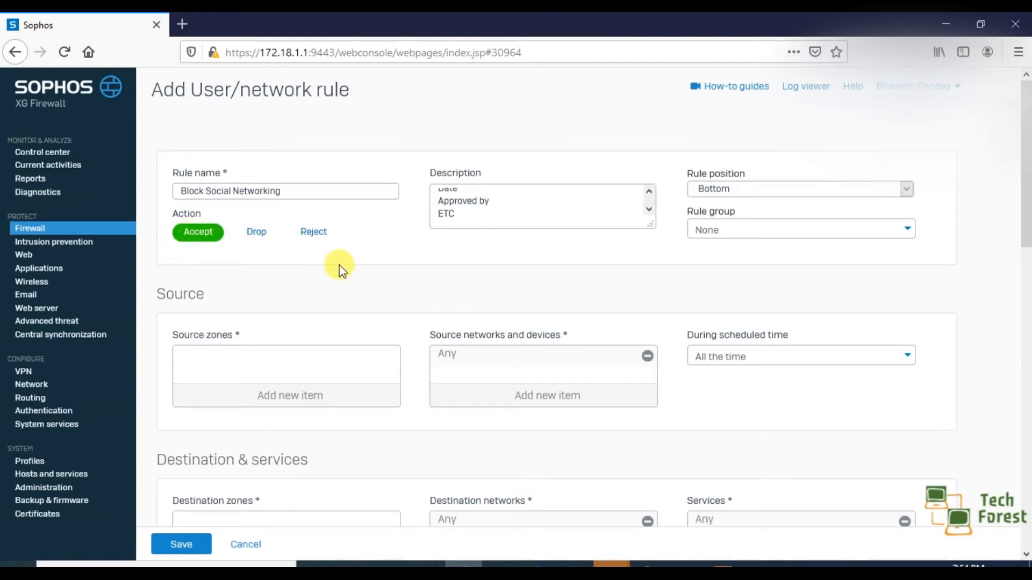
scroll(340, 268, down, 2)
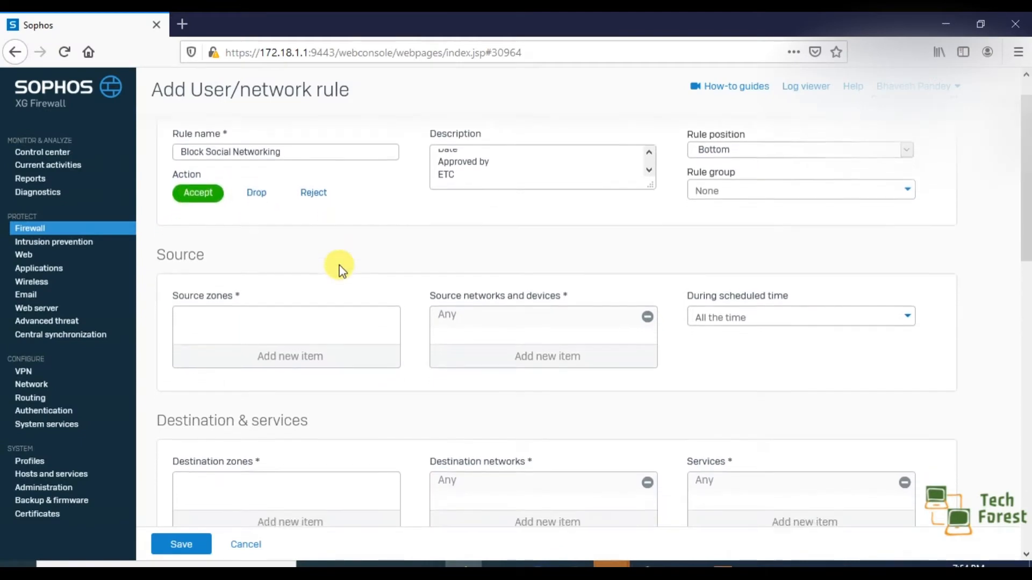
scroll(340, 268, up, 2)
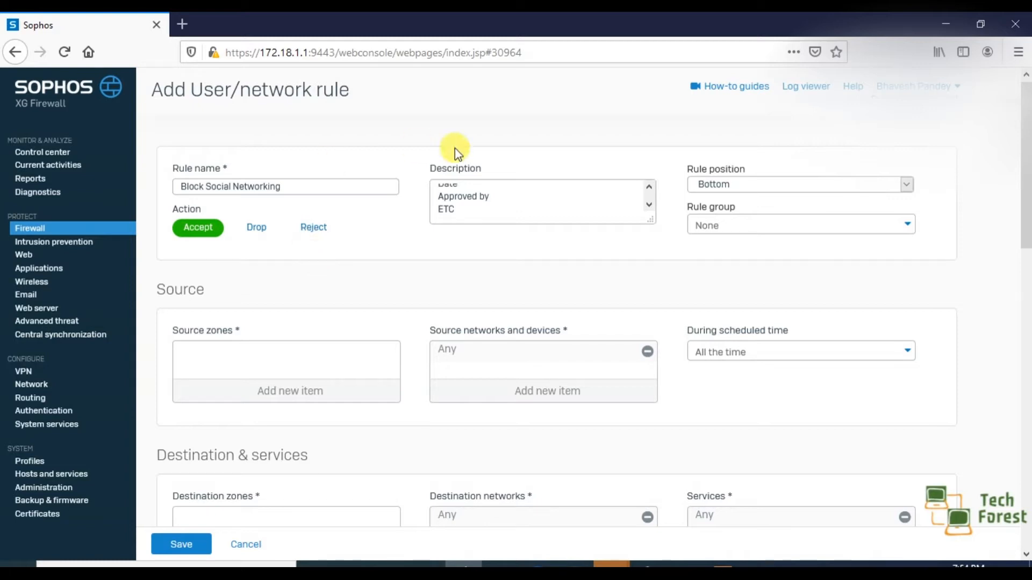
scroll(475, 294, up, 1)
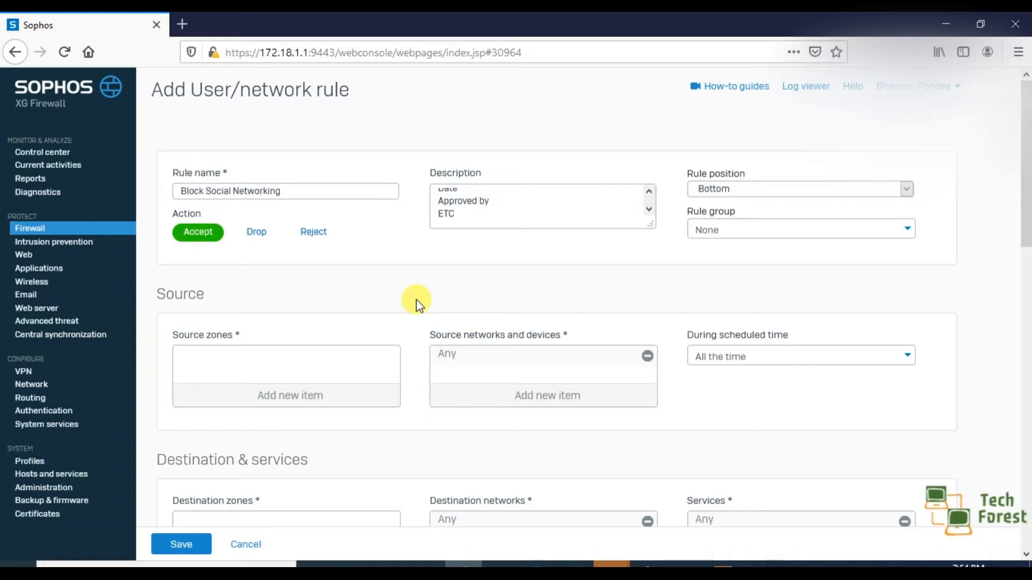
Add LAN as the source zone of the Block Social Networking rule
scroll(392, 173, down, 1)
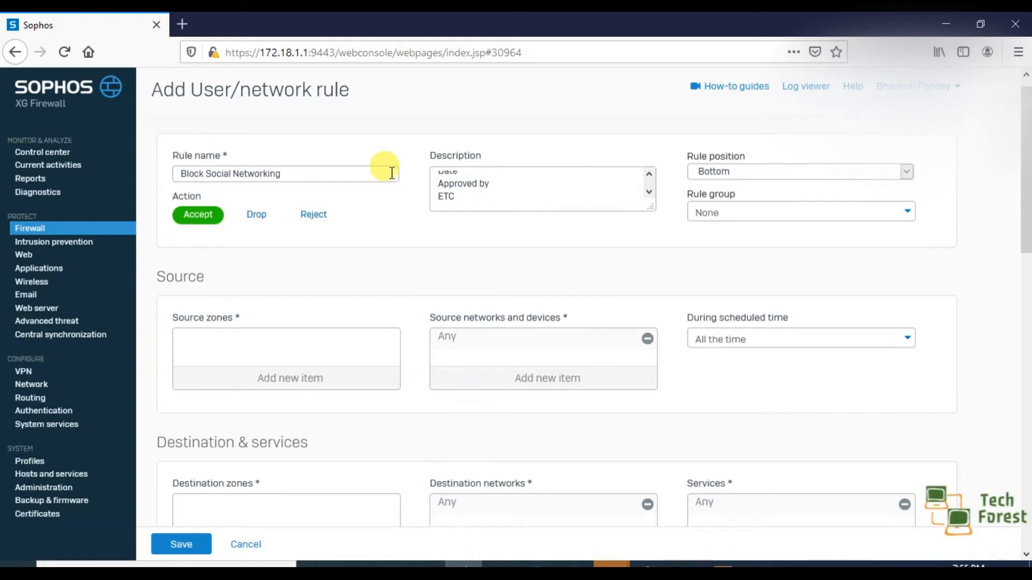
scroll(392, 173, down, 3)
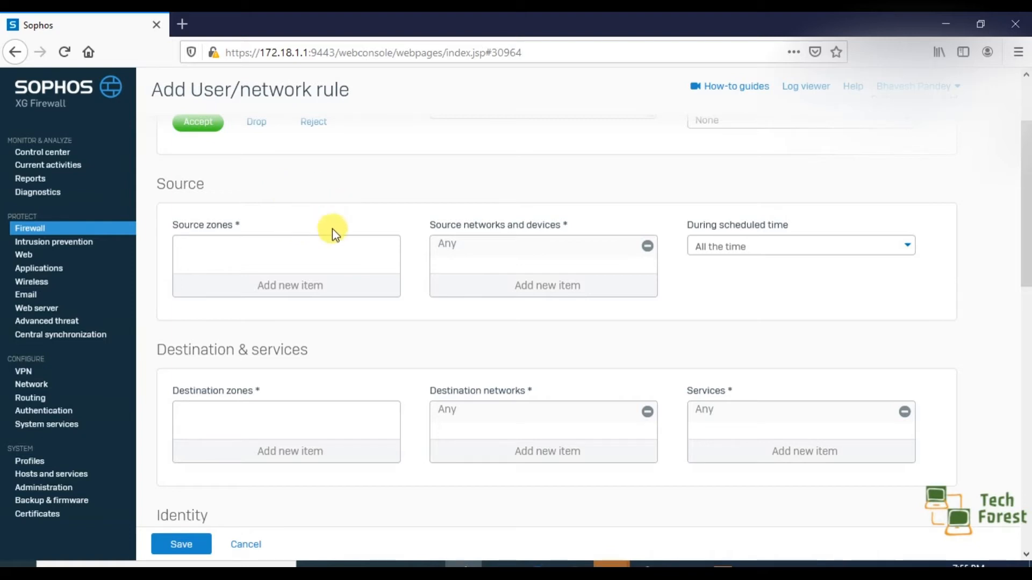
click(301, 294)
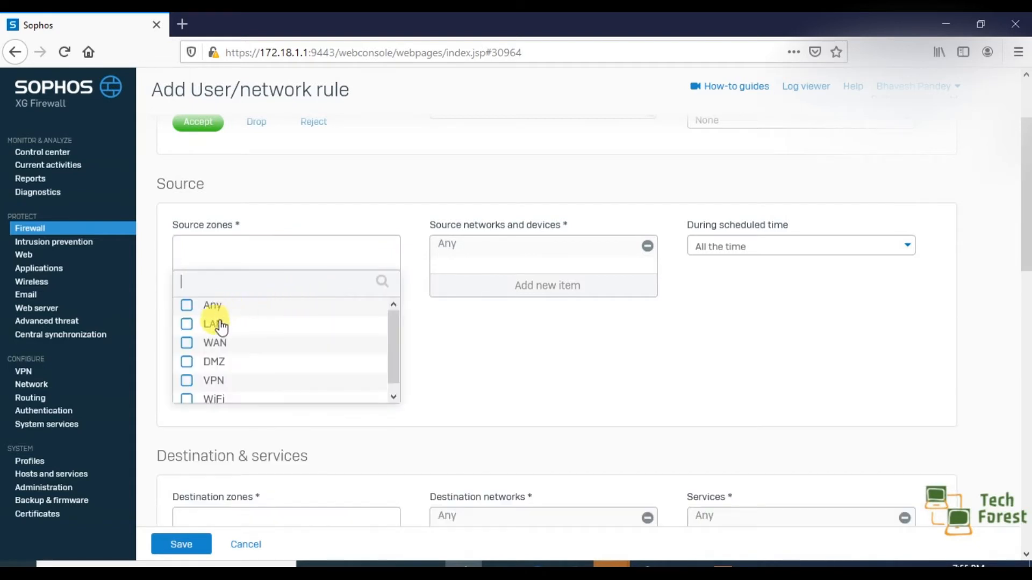
click(187, 324)
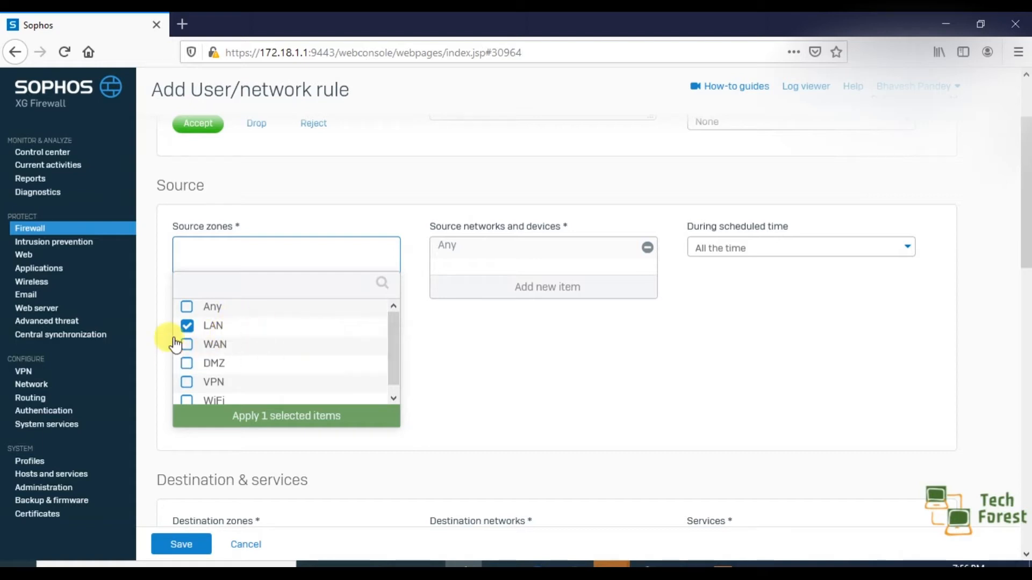
click(258, 423)
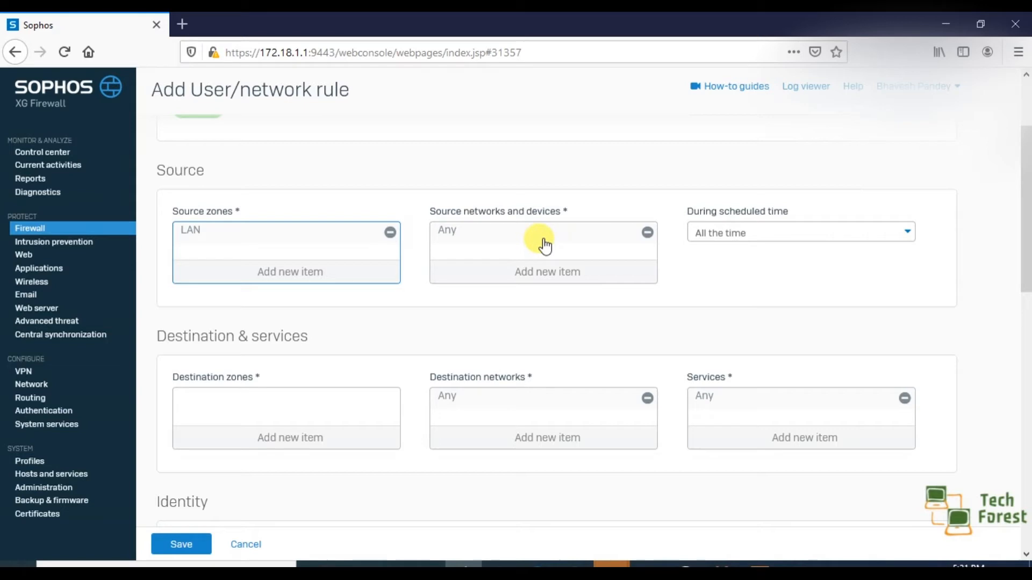
Remove Any from the source networks and start a new IPv4 host named Hr Users with the IP range type
click(647, 233)
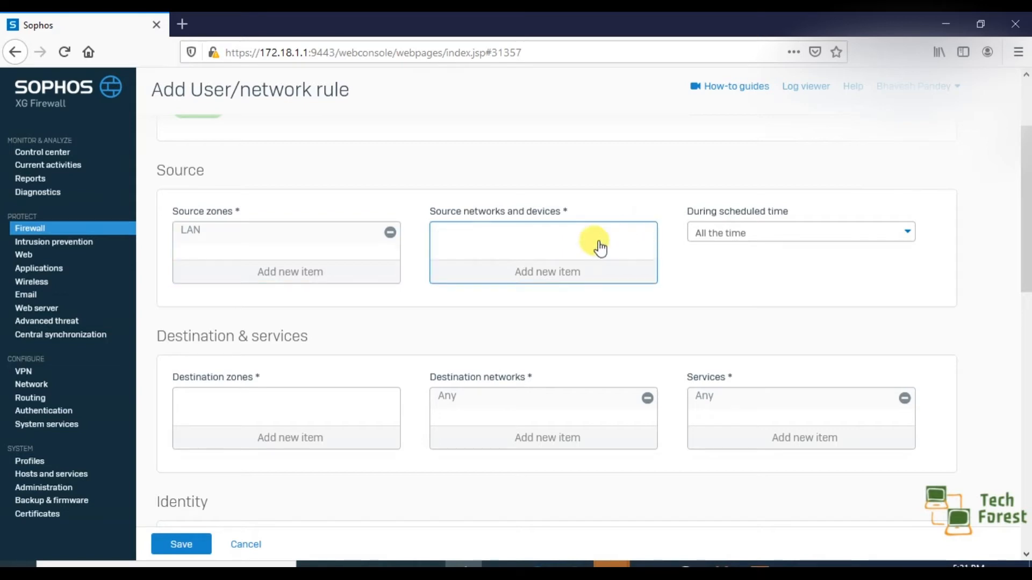
click(547, 274)
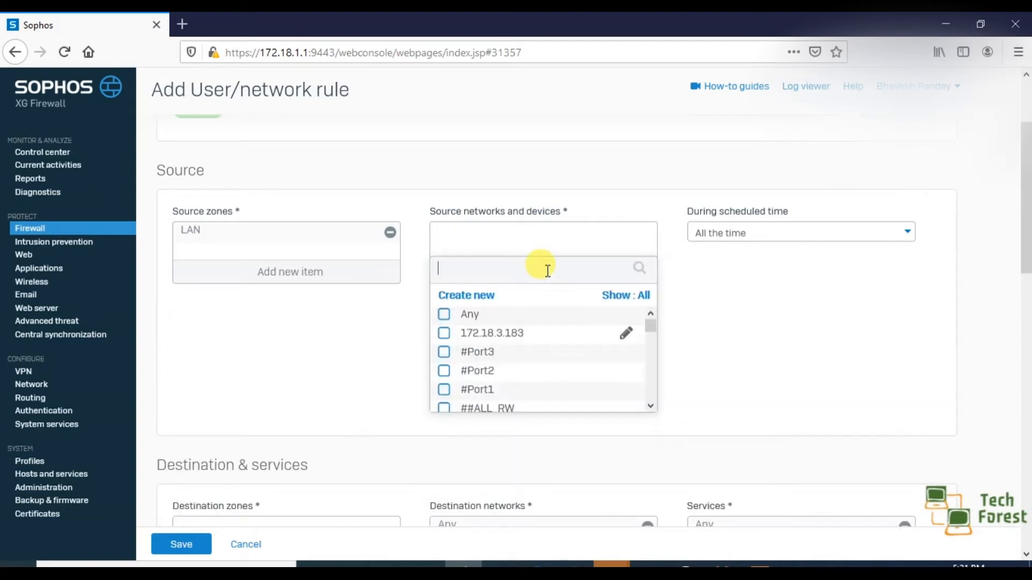
click(466, 297)
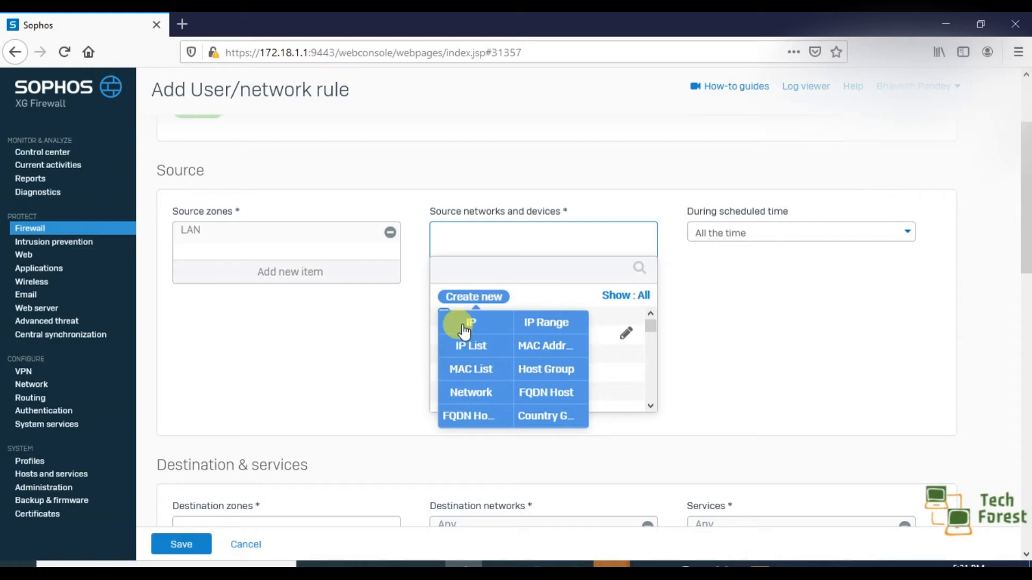
click(551, 334)
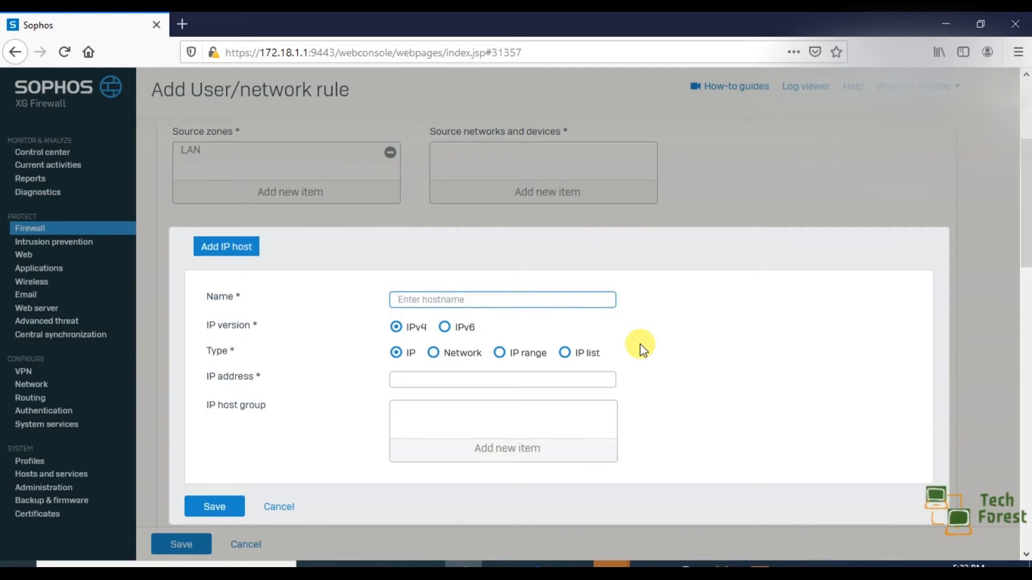
text(Hr Users)
key(ctrl+Left)
click(502, 355)
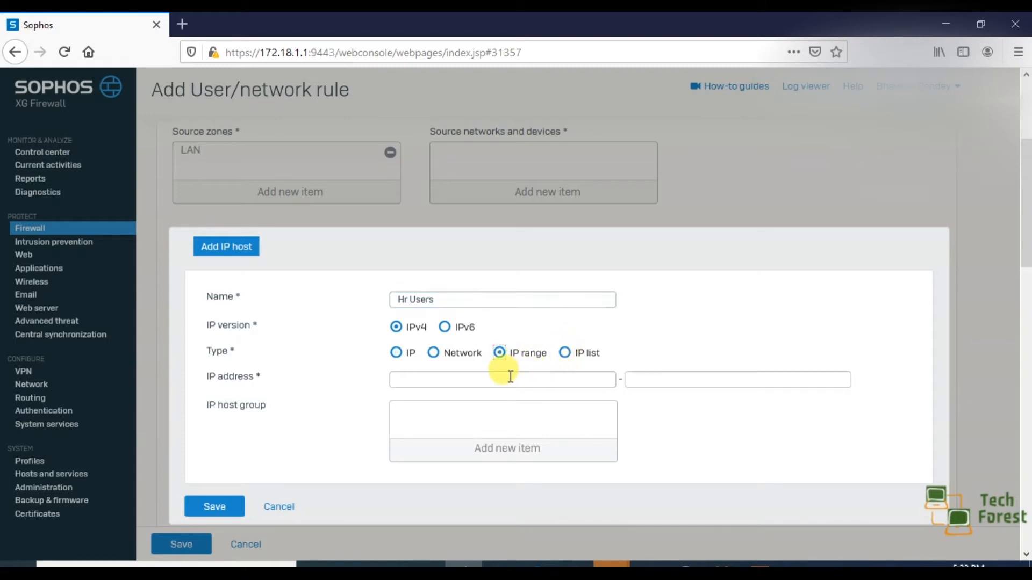
Set the Hr Users address range to 192.168.2.10 - 192.168.2.15 and save the host
click(511, 377)
text(1)
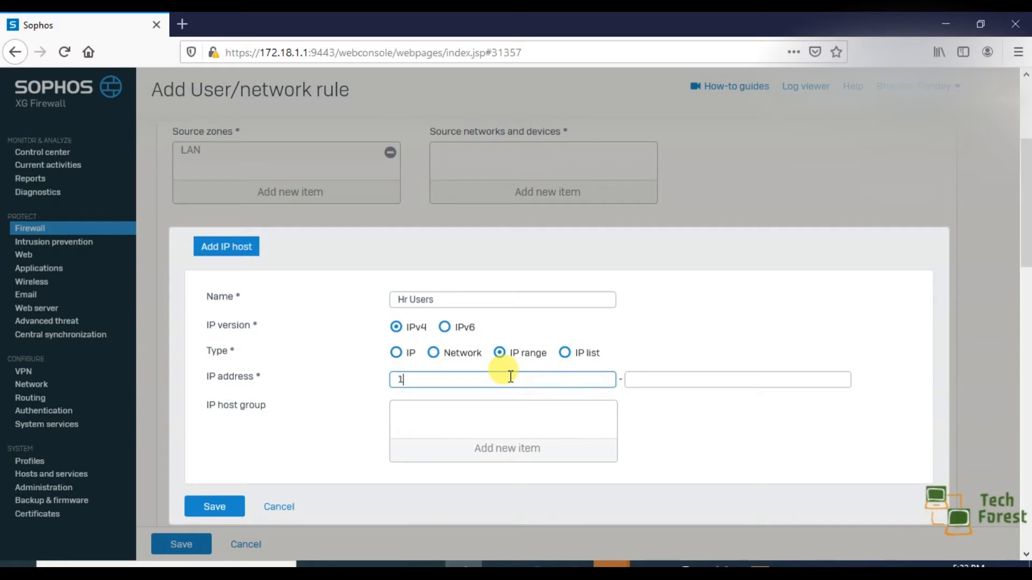
text(92.168.2.10)
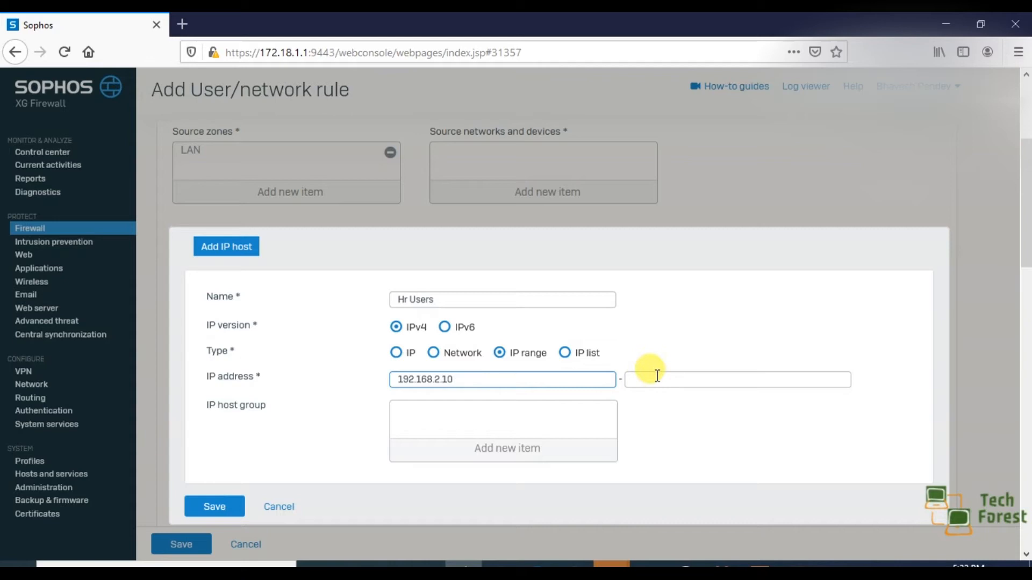
drag(435, 379, 464, 381)
click(639, 378)
text(192.16)
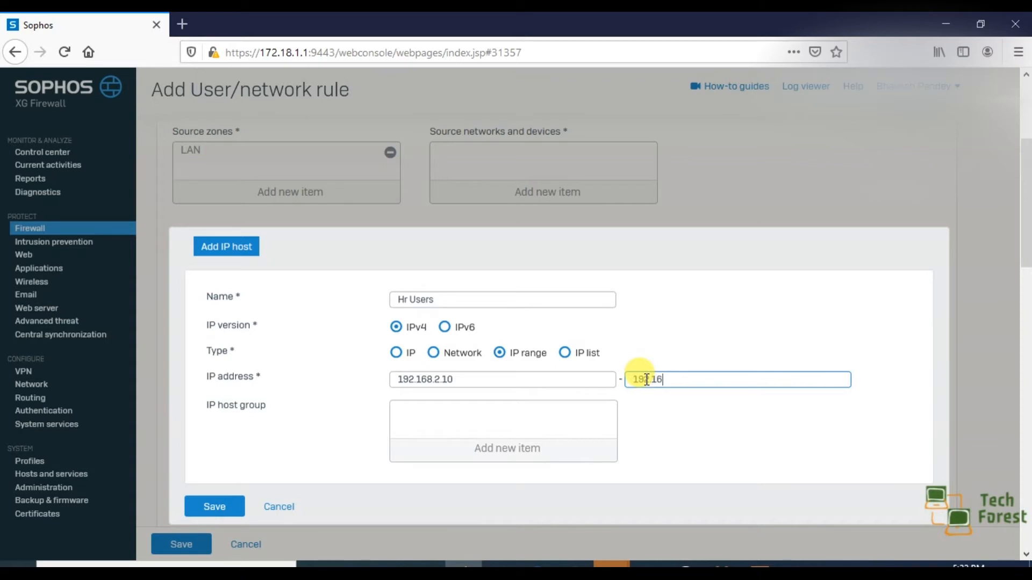
text(8.2.15)
scroll(751, 446, down, 1)
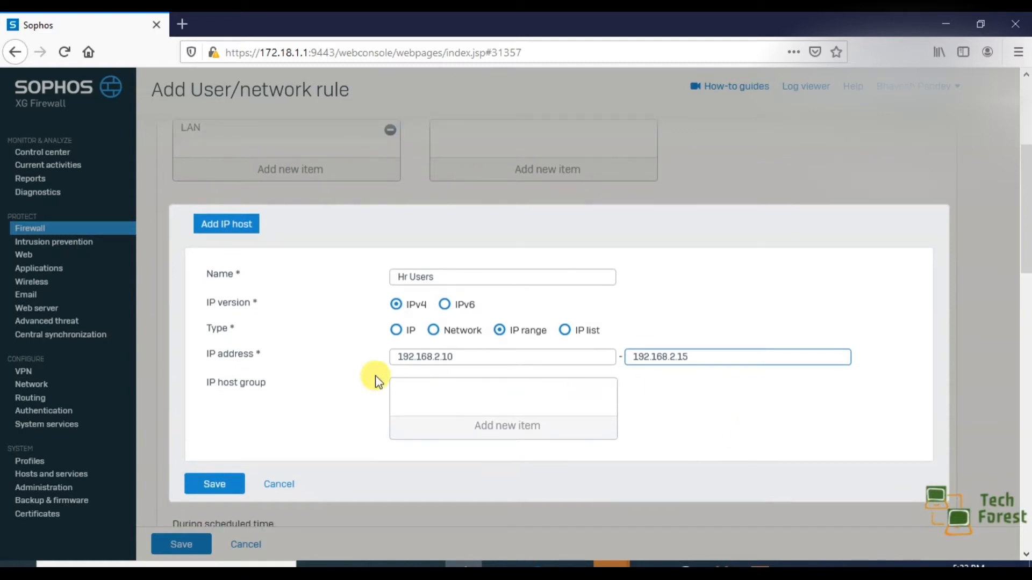
click(231, 486)
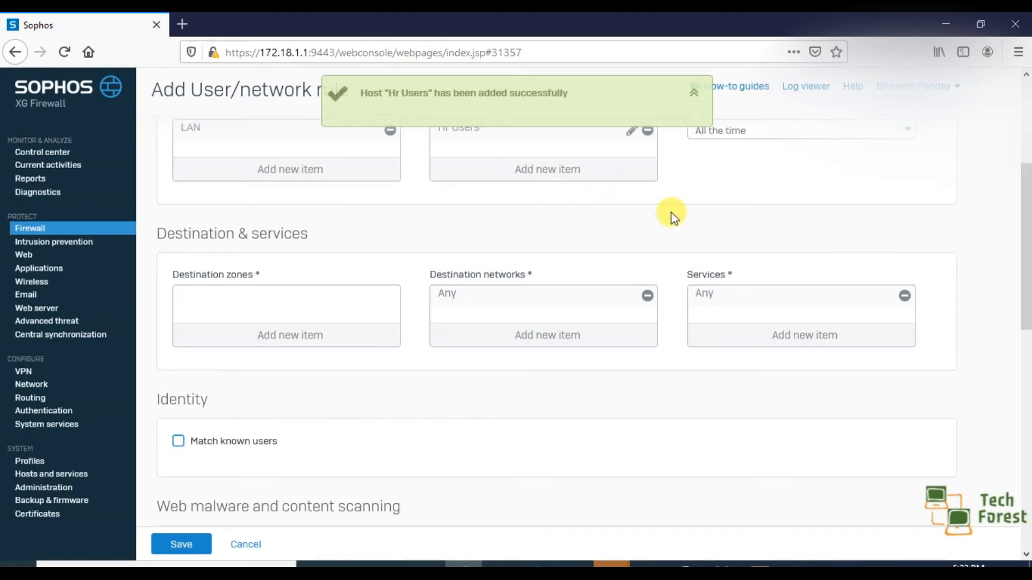
Examine the available schedules and the recurrence and timing options for a new schedule, leaving the form without saving
scroll(672, 215, up, 1)
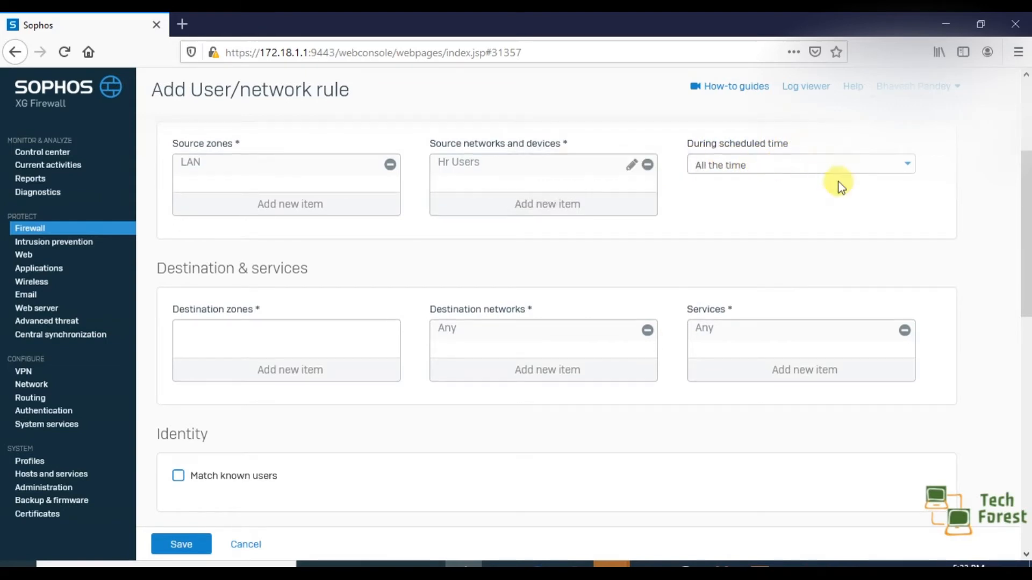
click(883, 172)
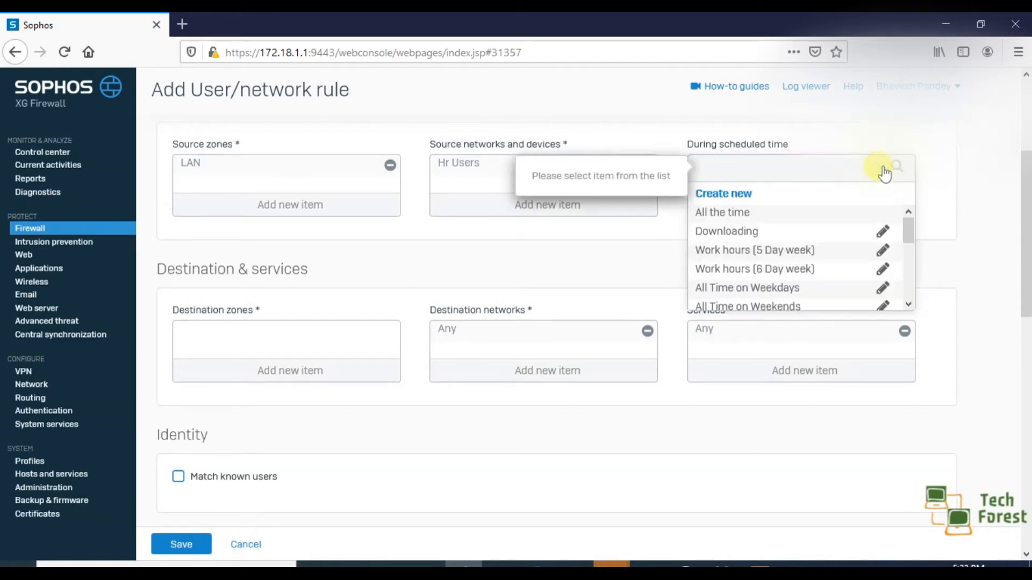
click(938, 157)
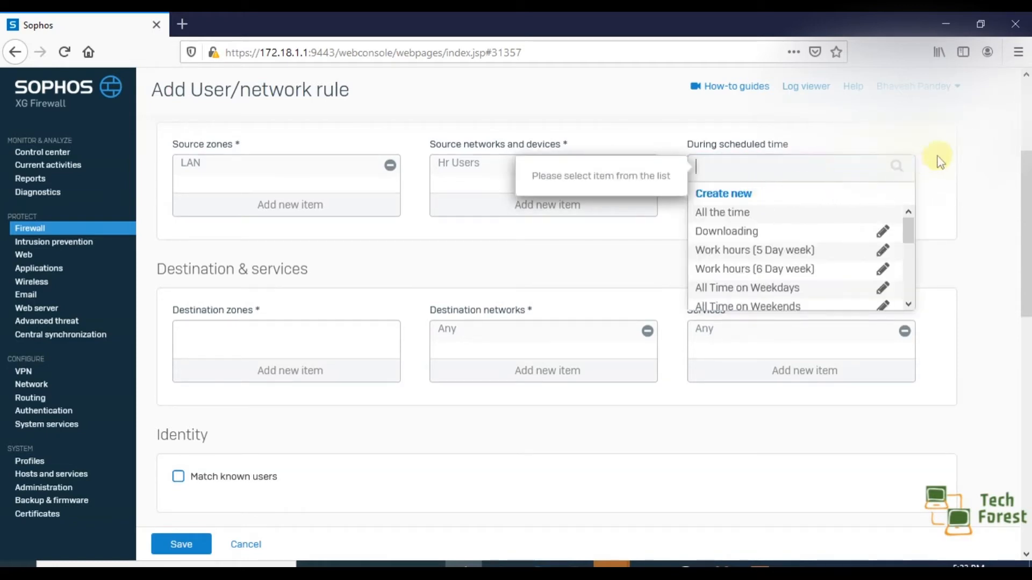
click(744, 176)
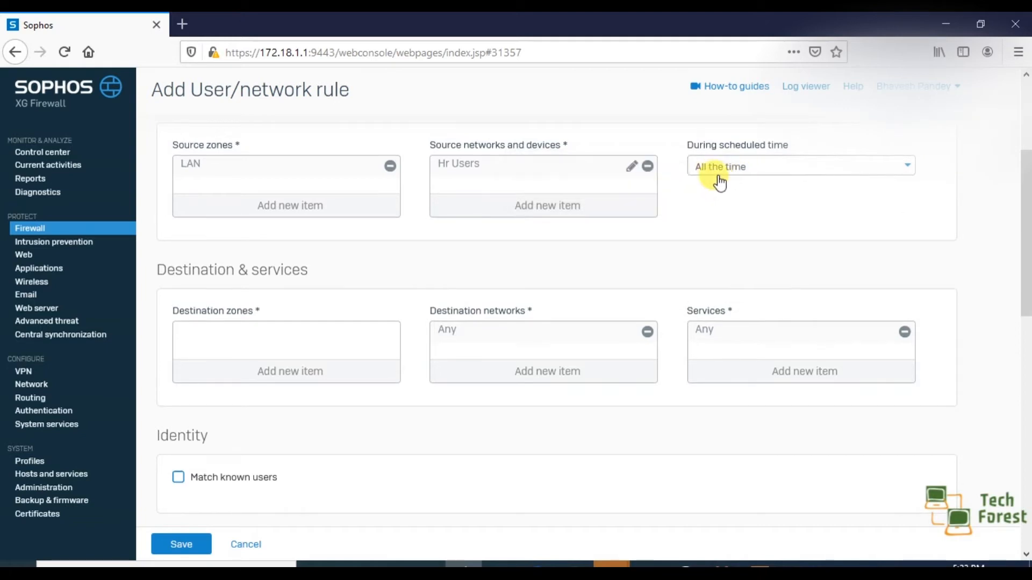
click(794, 171)
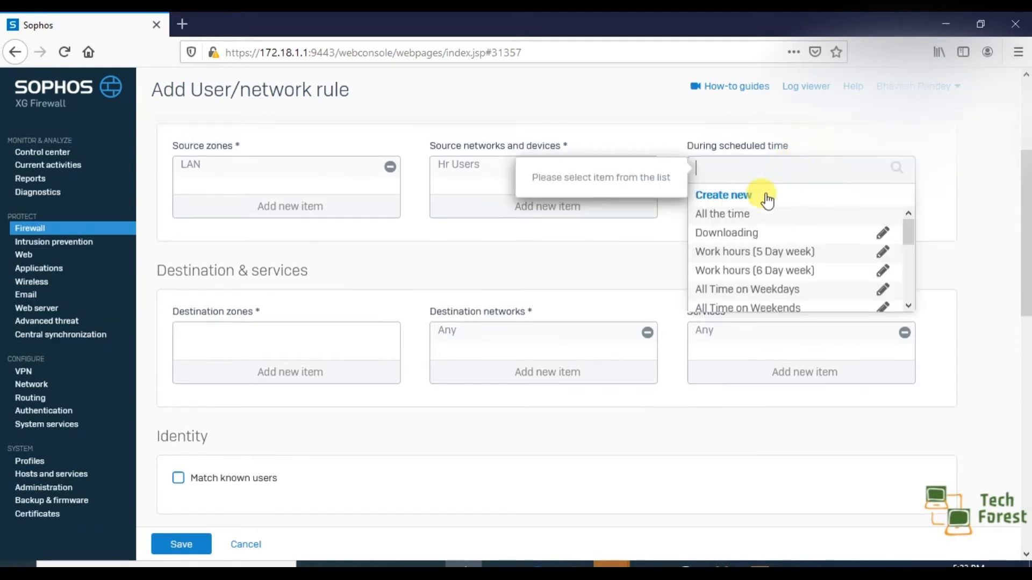
click(744, 199)
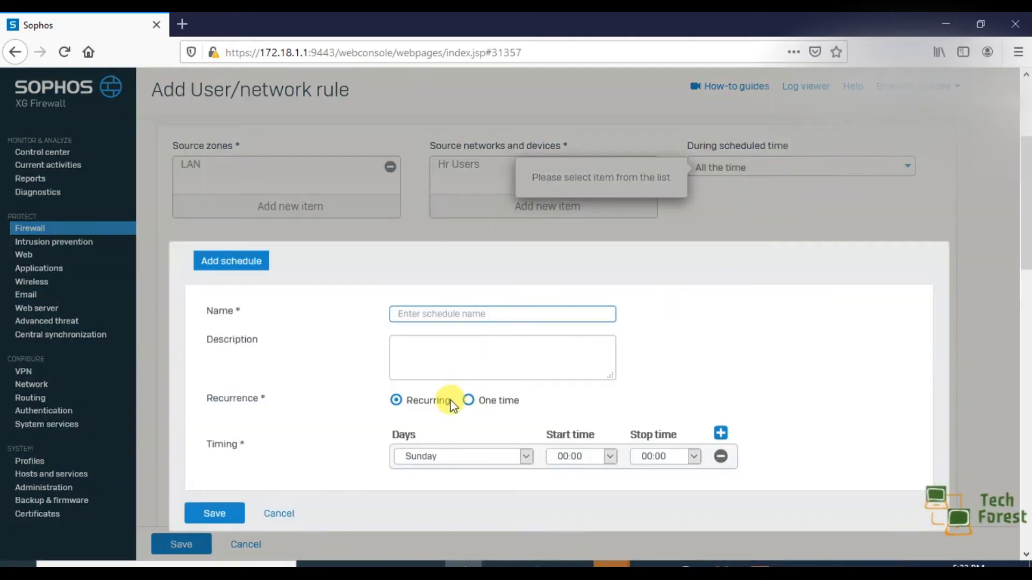
scroll(453, 406, down, 1)
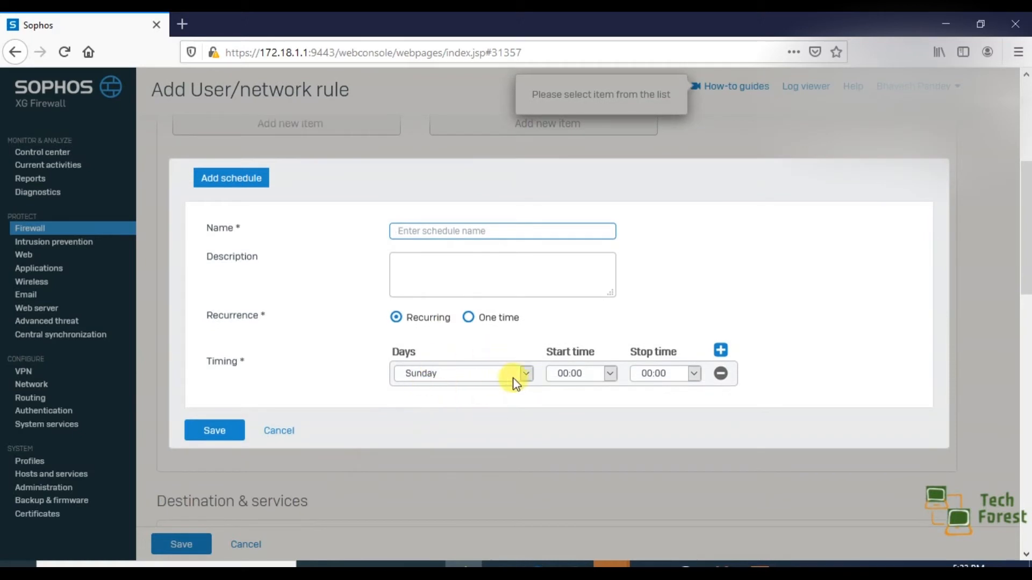
click(527, 374)
click(697, 275)
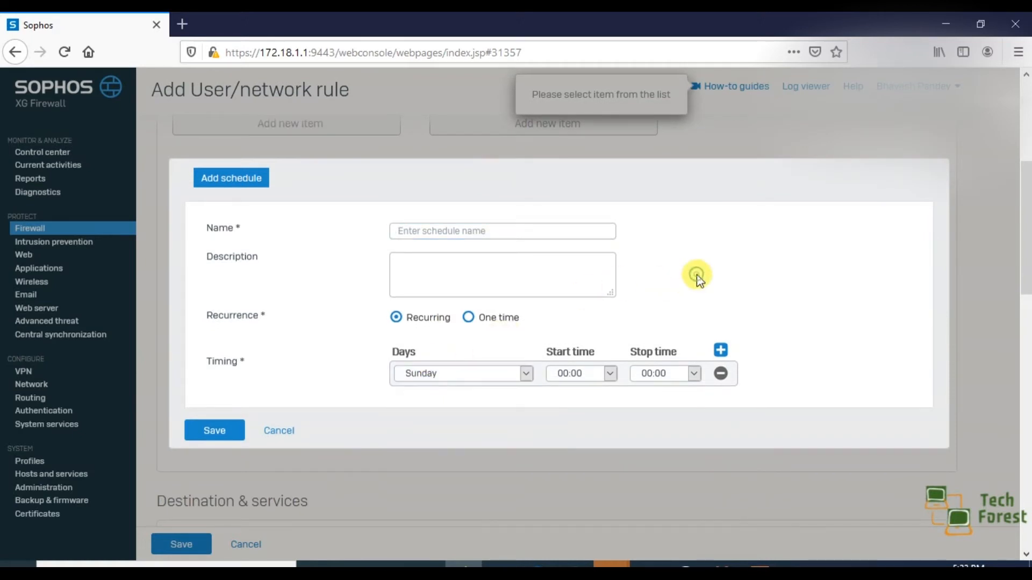
click(293, 430)
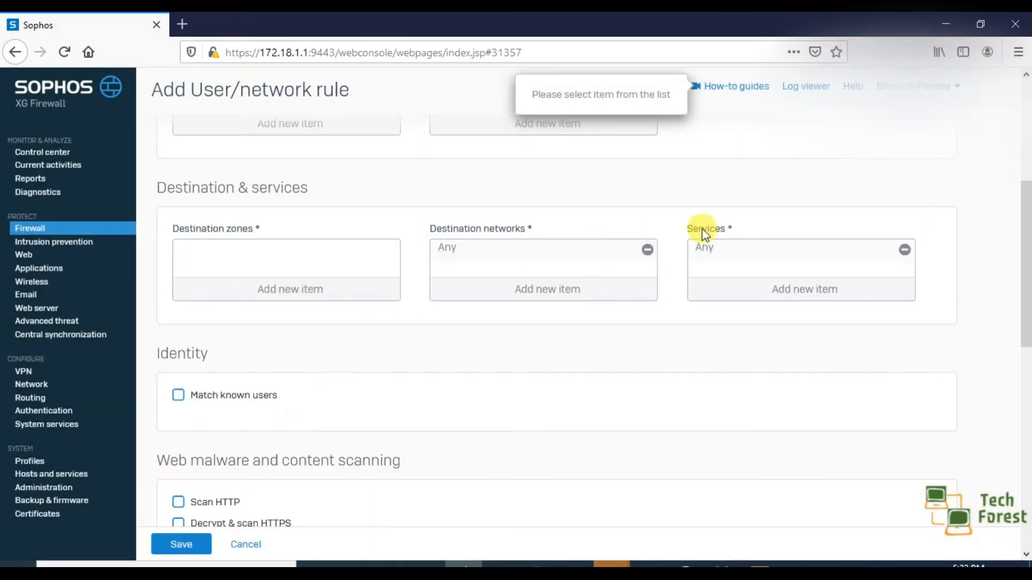
scroll(729, 257, up, 1)
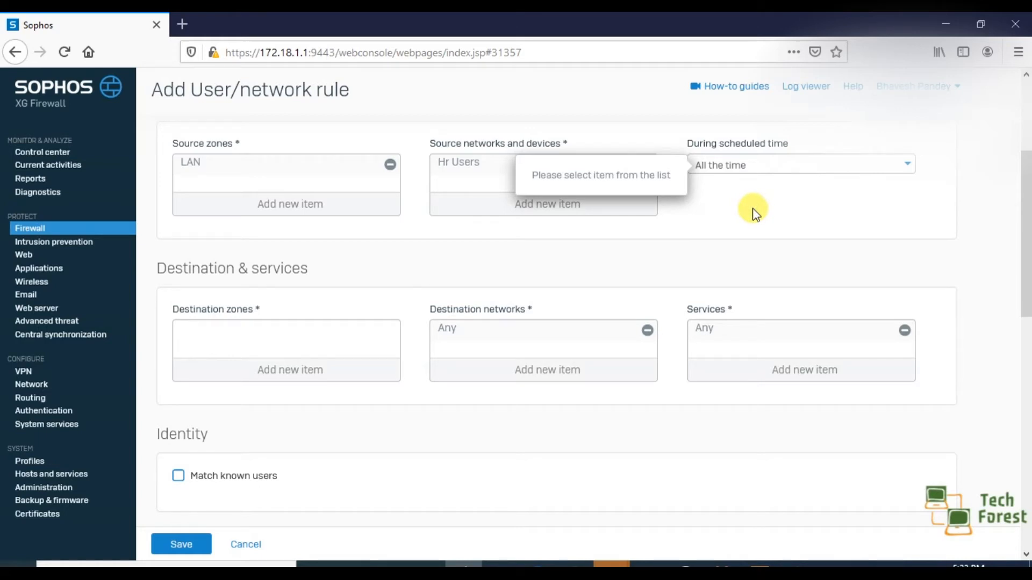
Add WAN as the destination zone of the rule
scroll(752, 212, down, 1)
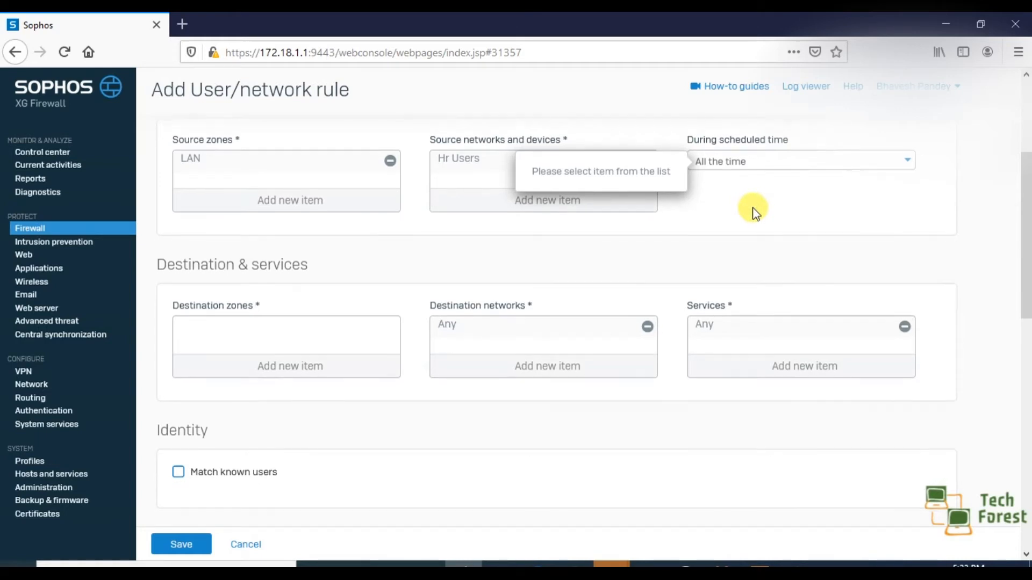
scroll(348, 311, down, 3)
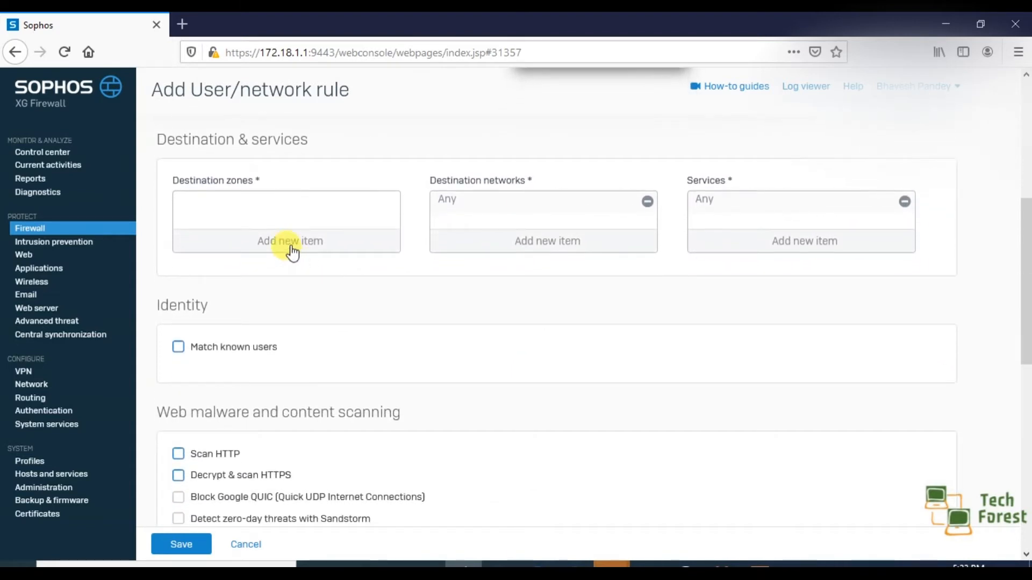
click(322, 242)
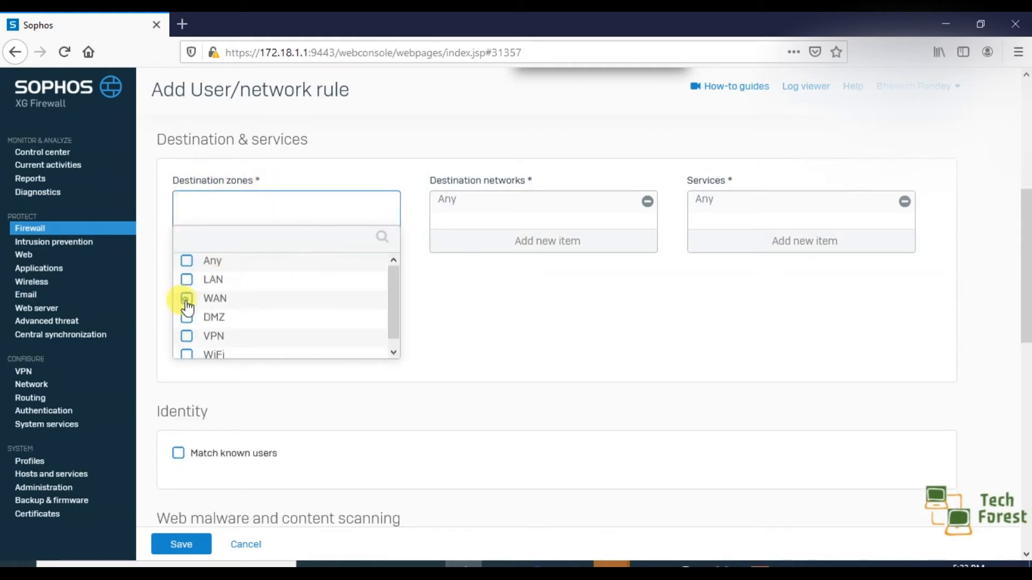
click(186, 301)
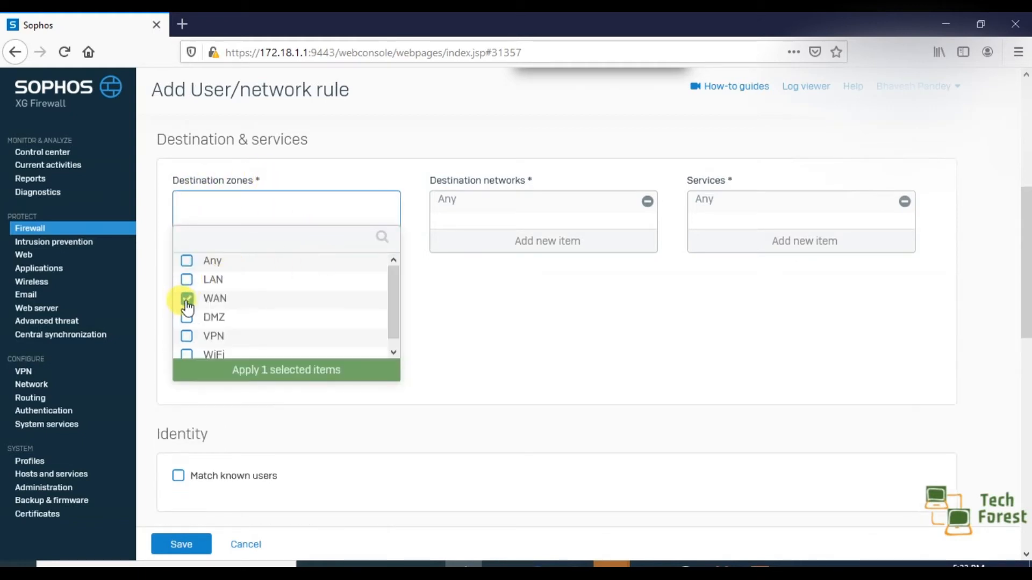
click(246, 372)
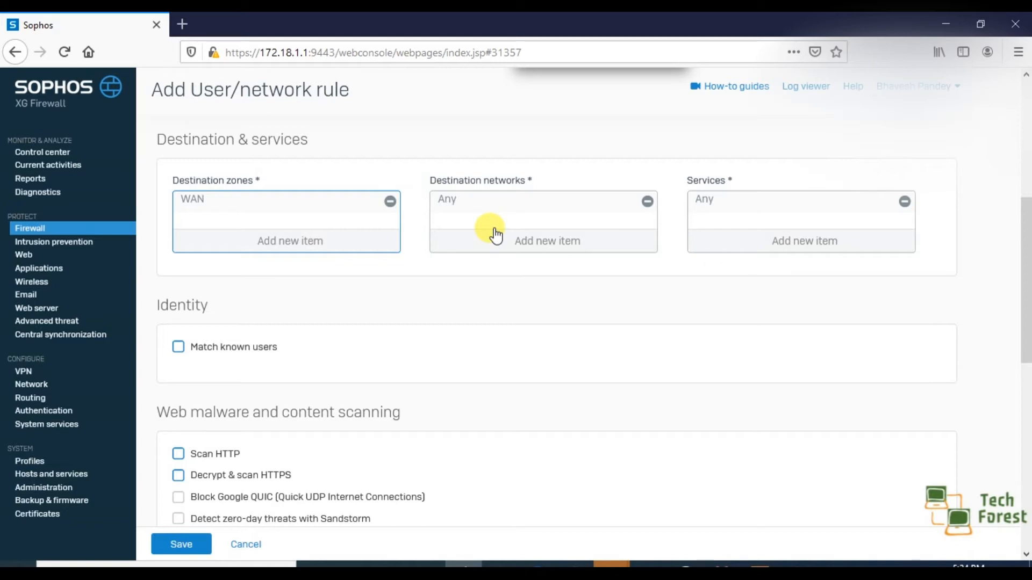
scroll(495, 231, down, 1)
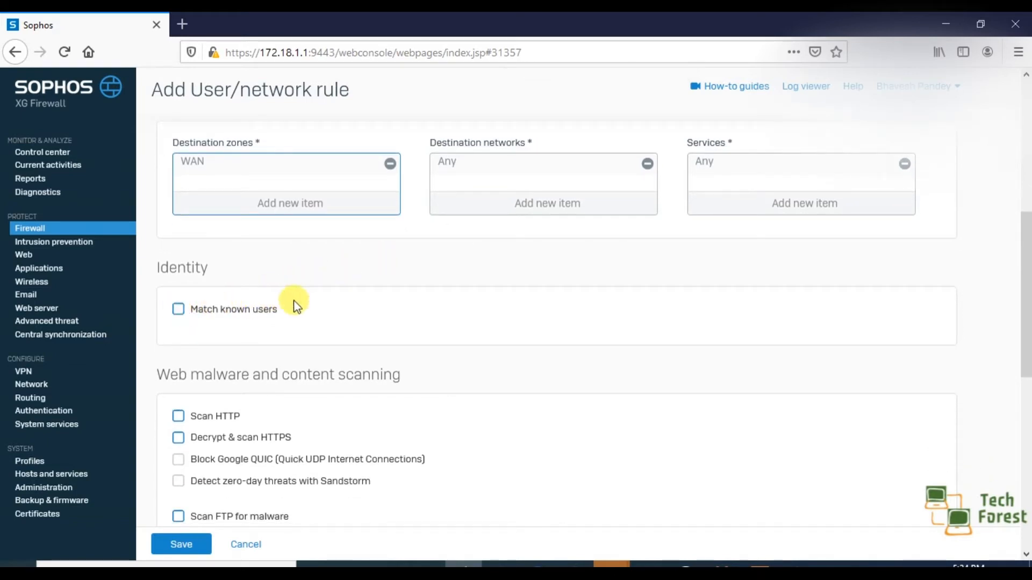
scroll(375, 329, down, 1)
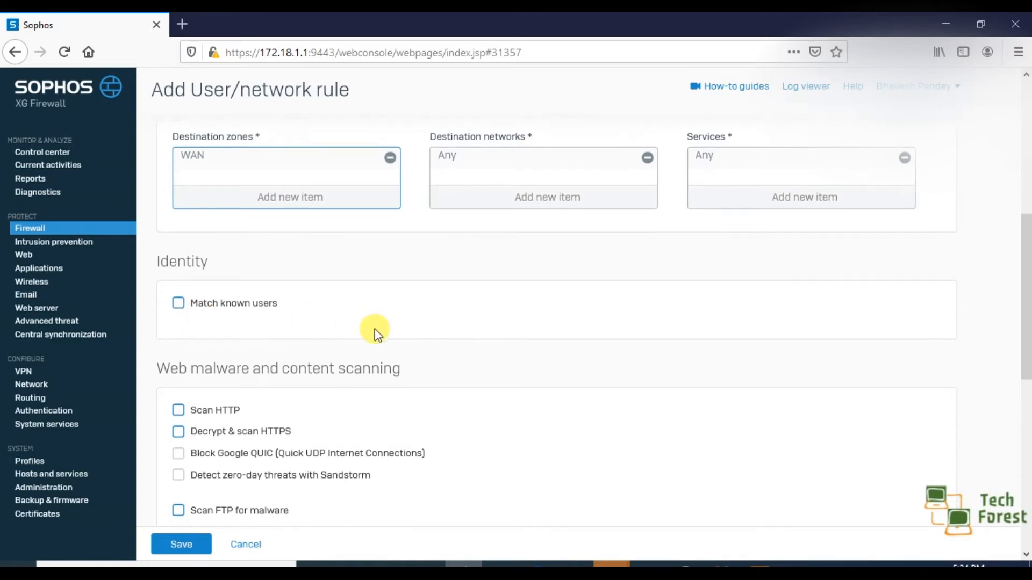
scroll(375, 329, down, 1)
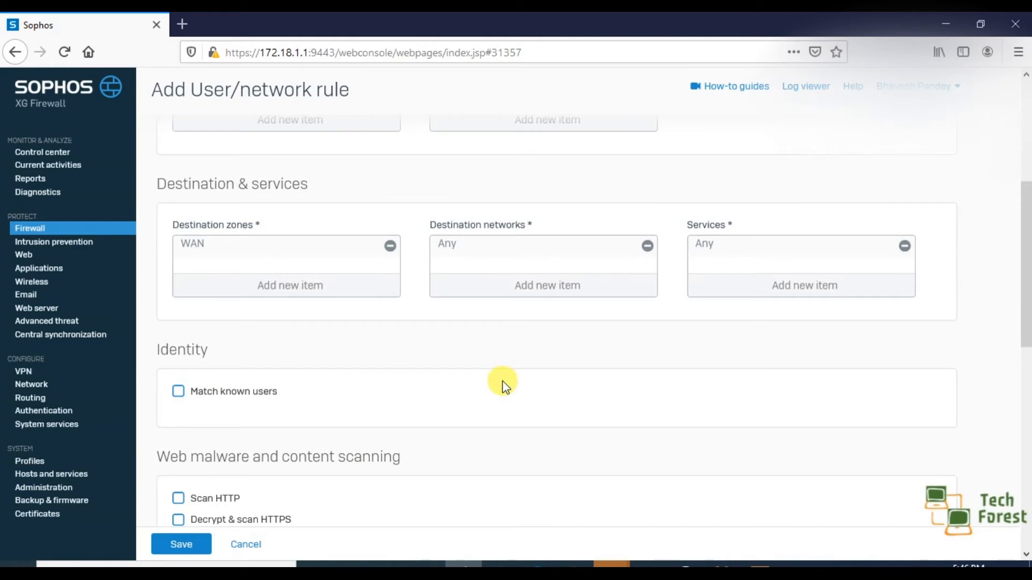
scroll(503, 384, up, 5)
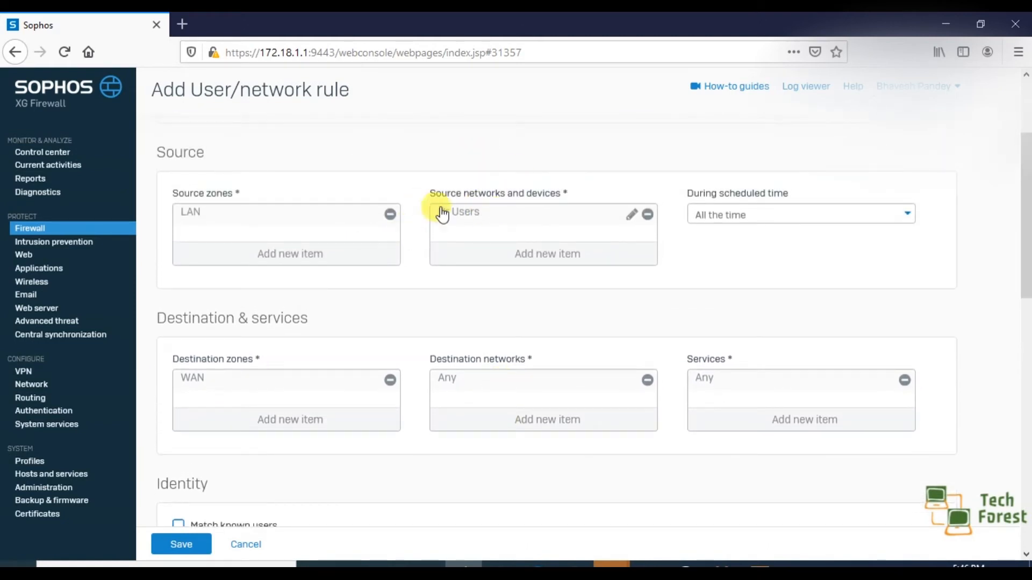
scroll(465, 257, down, 3)
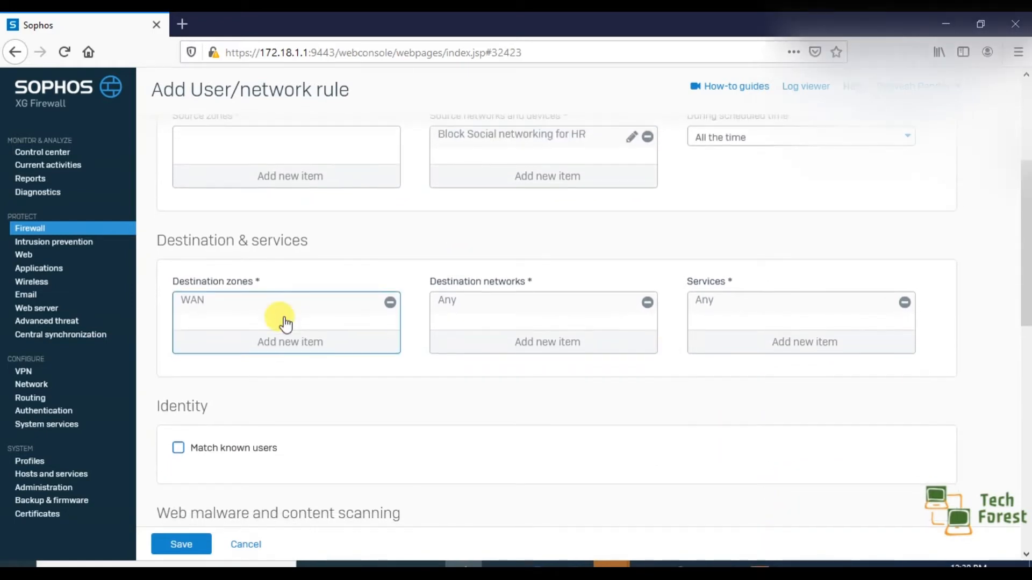
Try Airtel_GW as primary gateway with Tata_GW as backup gateway, and return the primary gateway to WAN link load balance
scroll(285, 322, down, 1)
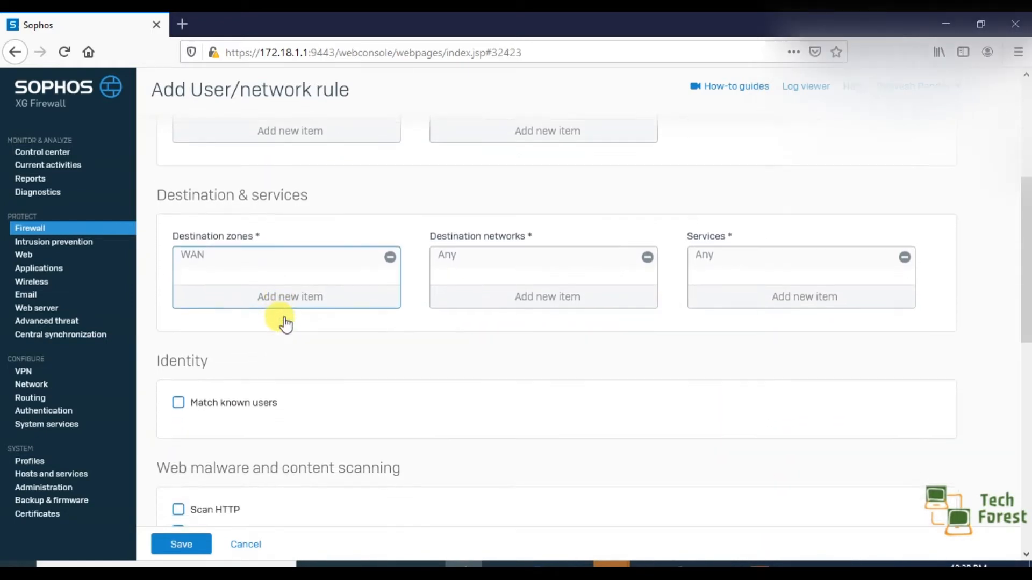
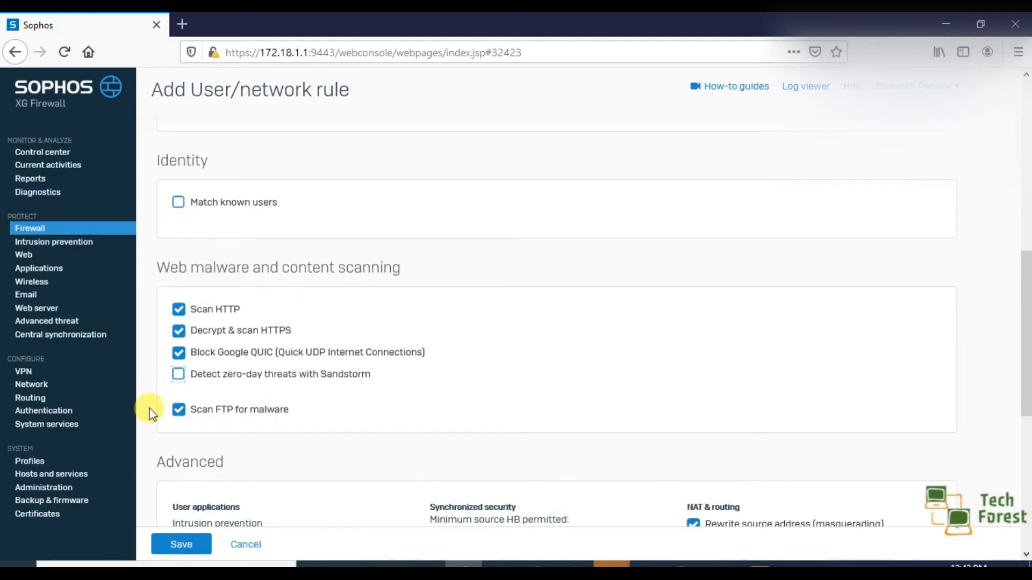
scroll(312, 272, up, 2)
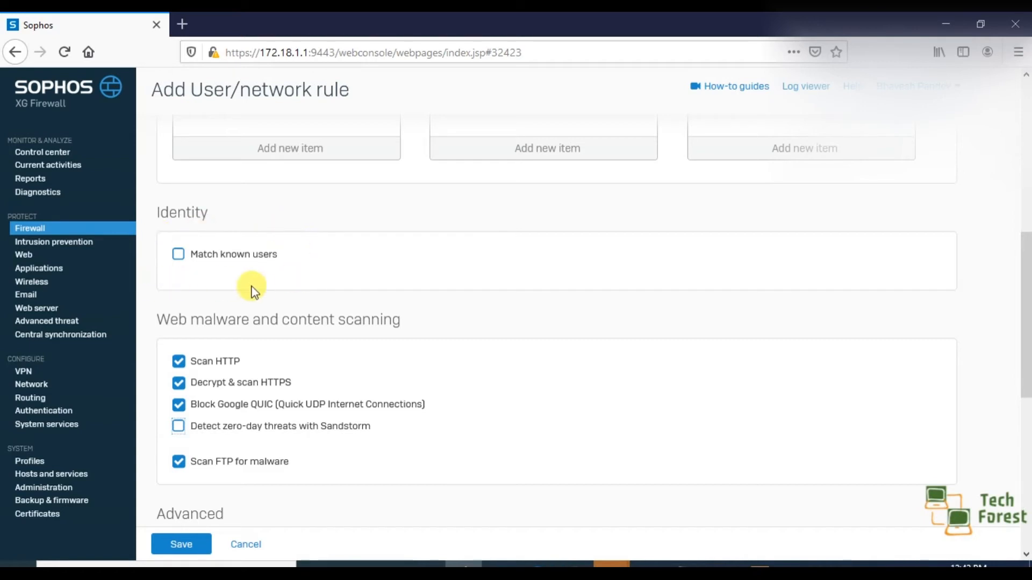
scroll(257, 289, down, 3)
scroll(257, 289, down, 3)
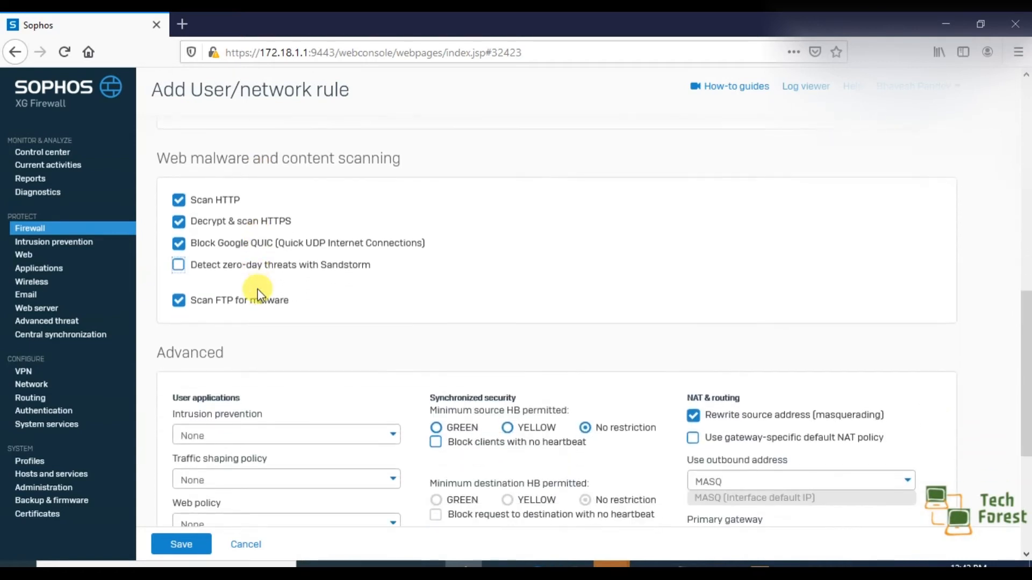
scroll(624, 272, down, 3)
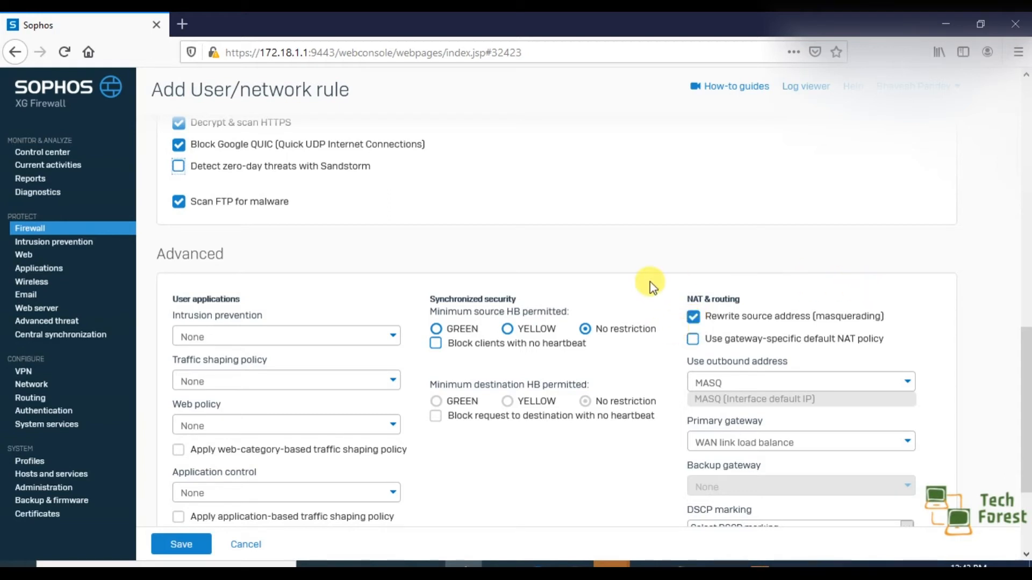
scroll(856, 306, down, 3)
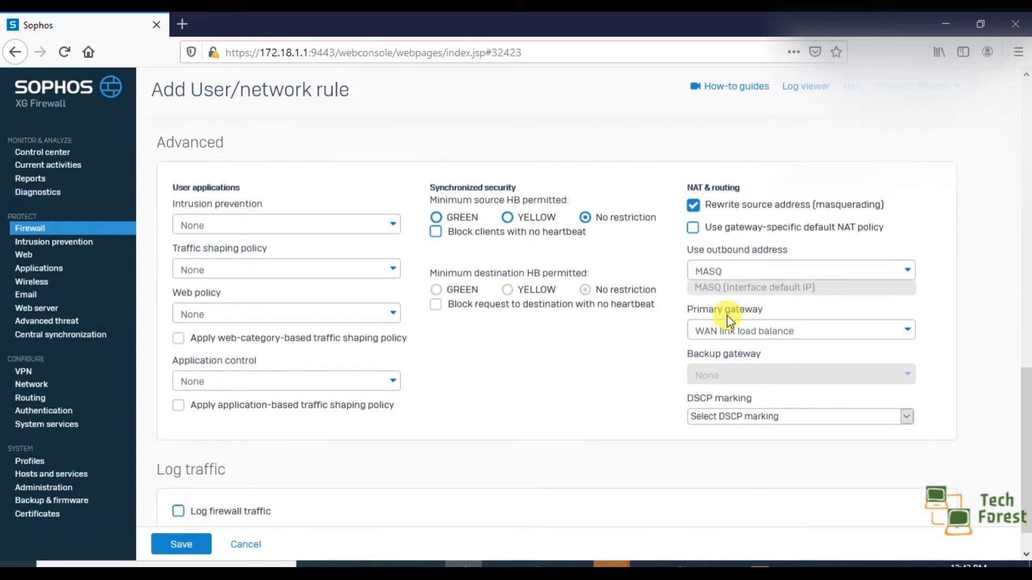
click(750, 330)
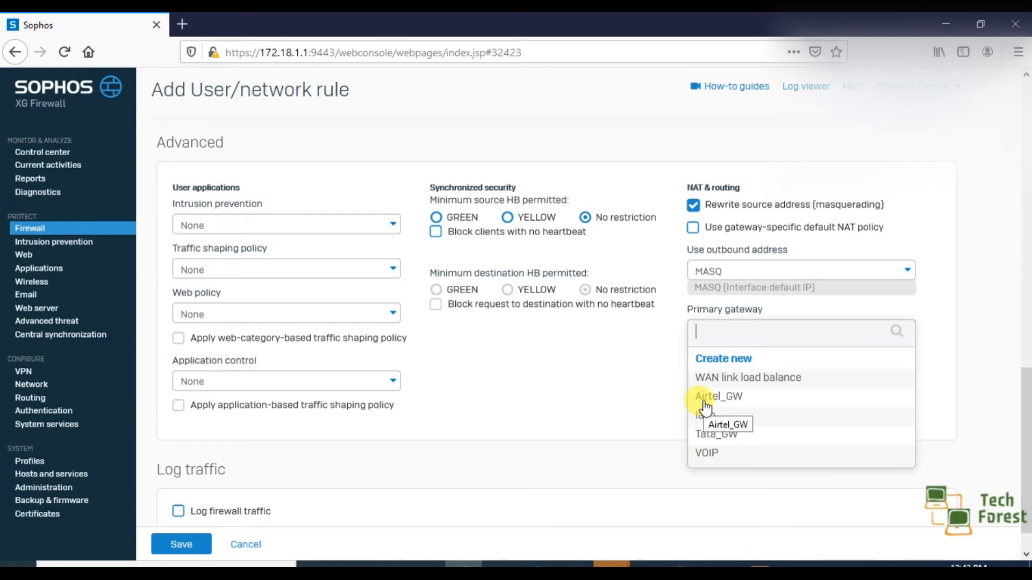
click(704, 396)
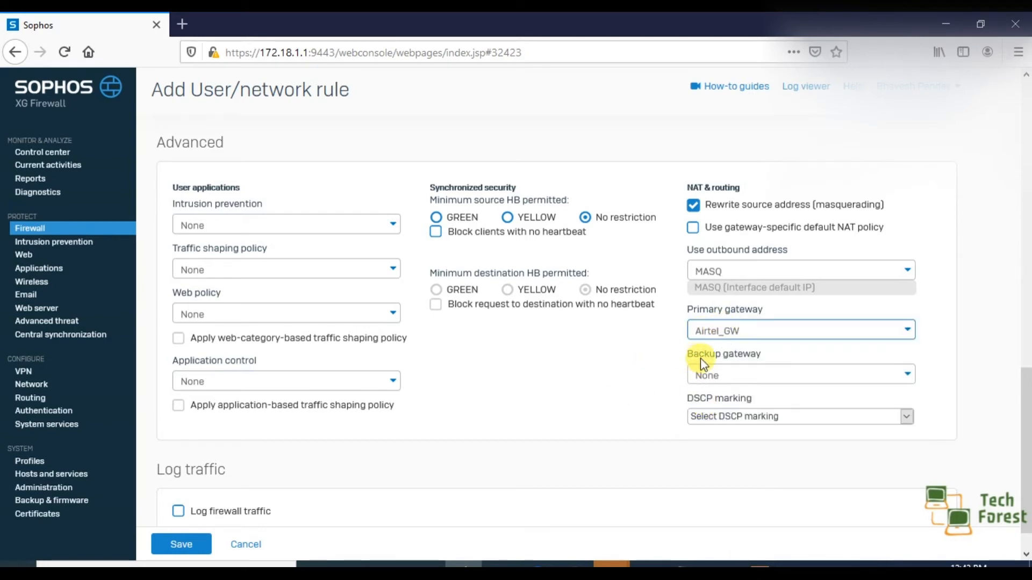
click(726, 375)
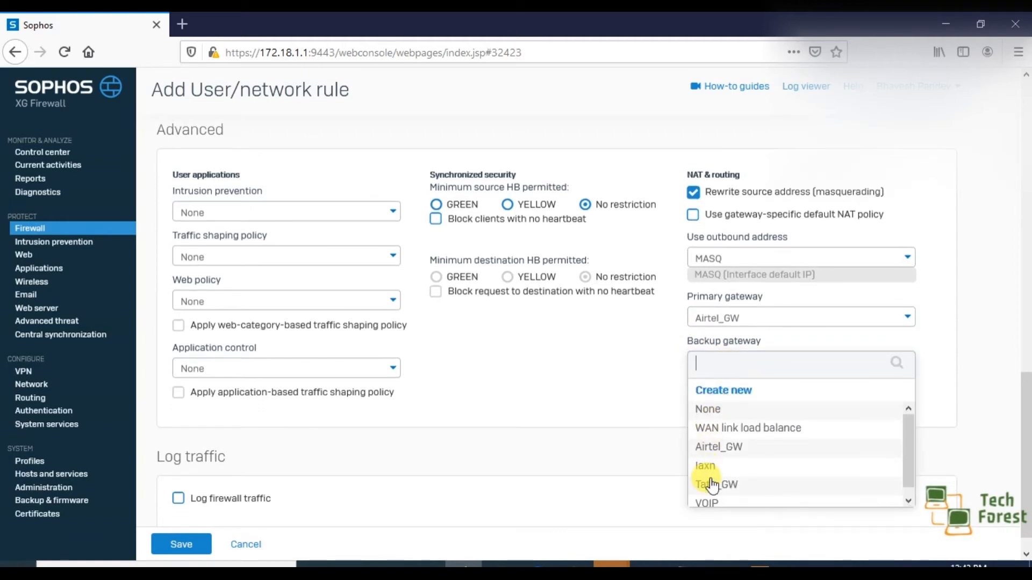
click(718, 485)
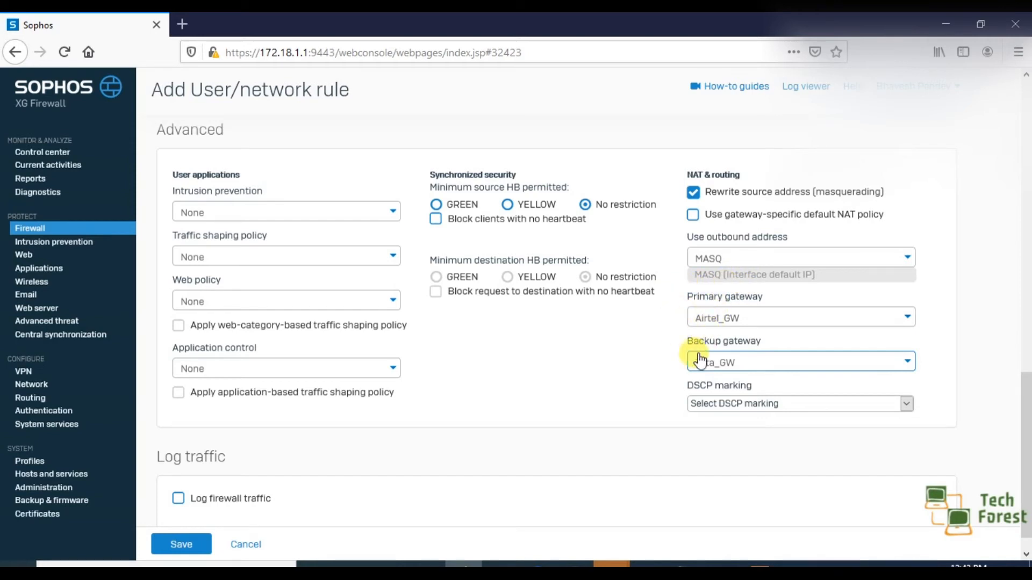
click(730, 316)
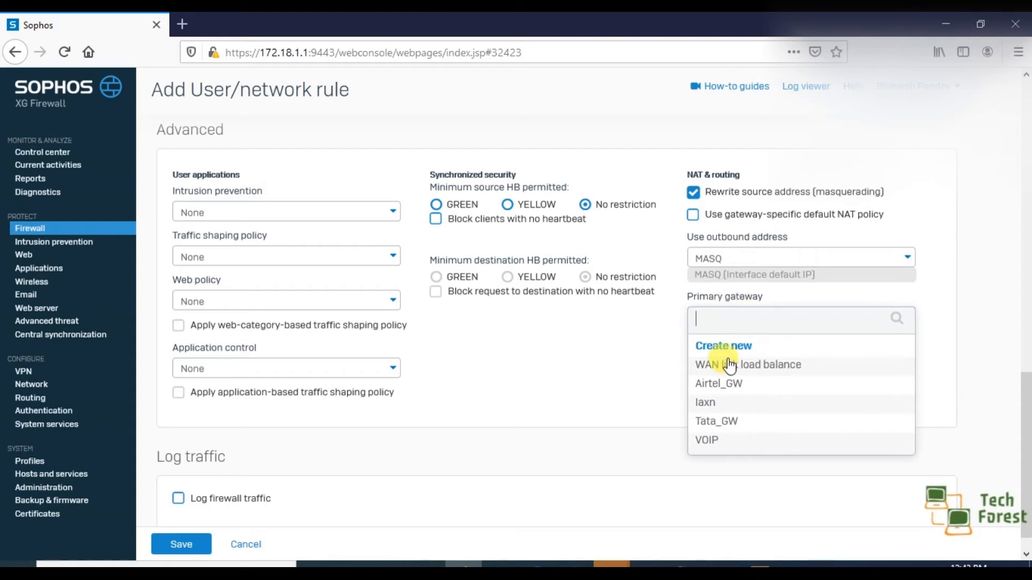
click(715, 374)
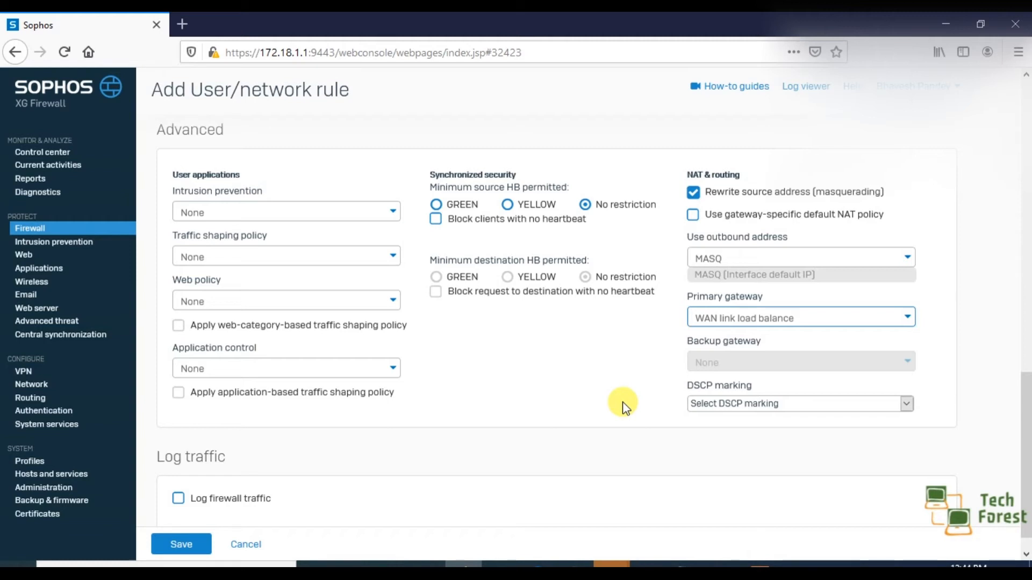
Try blocking clients with no heartbeat and a GREEN minimum source heartbeat, and restore both to unblocked and No restriction
scroll(624, 407, up, 1)
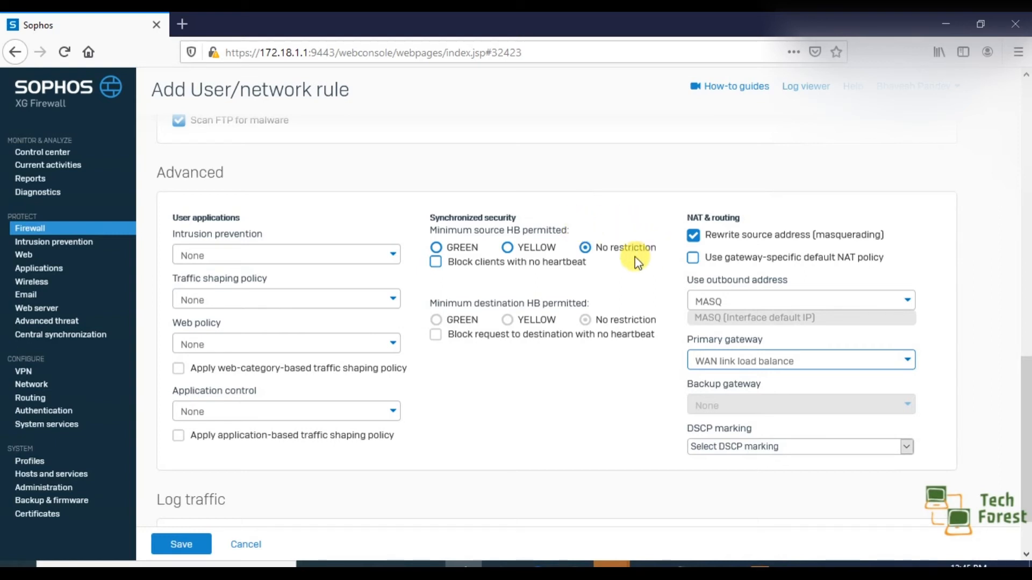
click(436, 263)
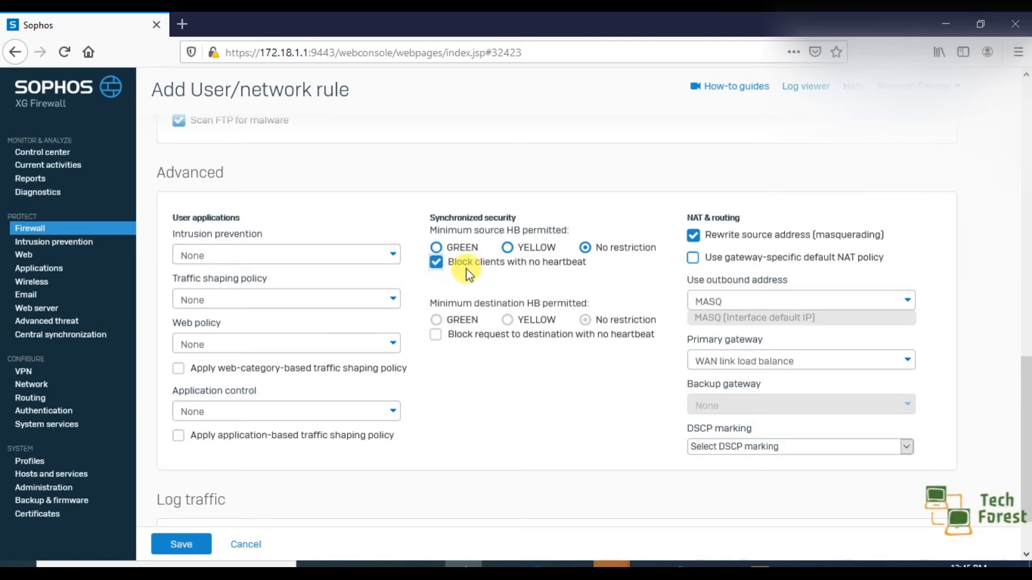
click(435, 264)
click(436, 248)
click(585, 248)
Review the rule's source, destination, identity, content scanning, advanced and log traffic settings
scroll(344, 209, down, 1)
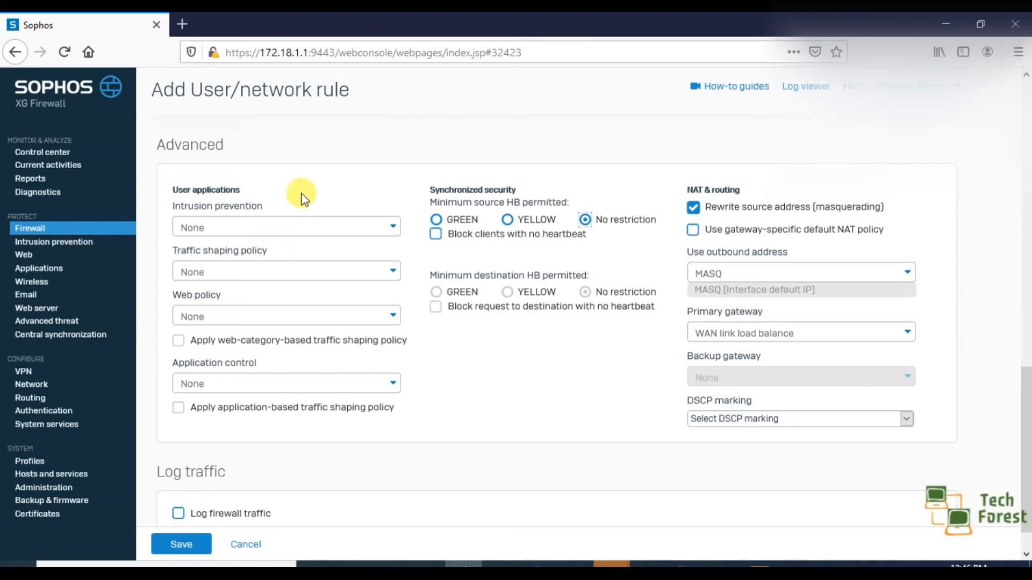
scroll(305, 198, down, 1)
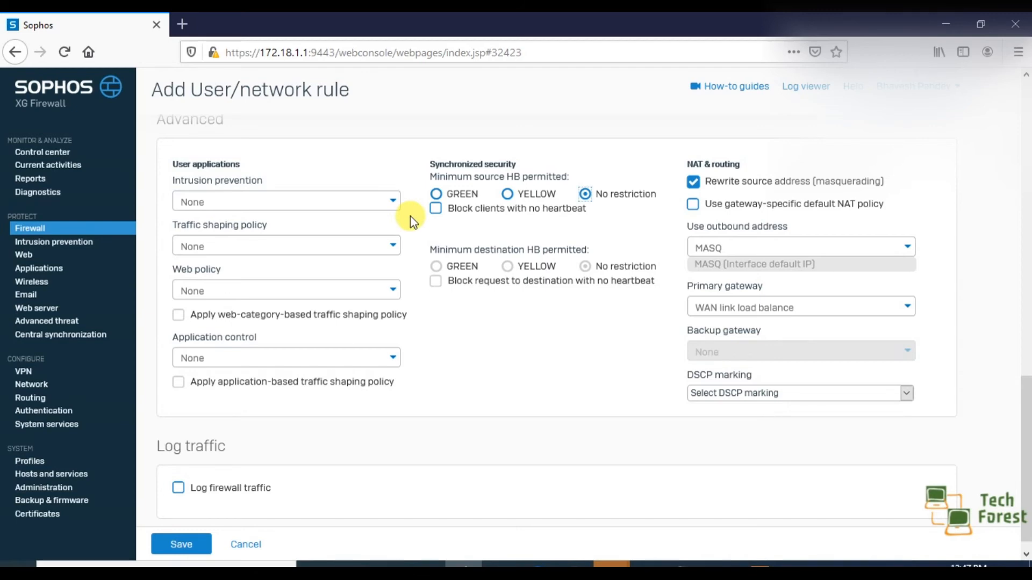
scroll(410, 216, up, 10)
scroll(411, 216, up, 3)
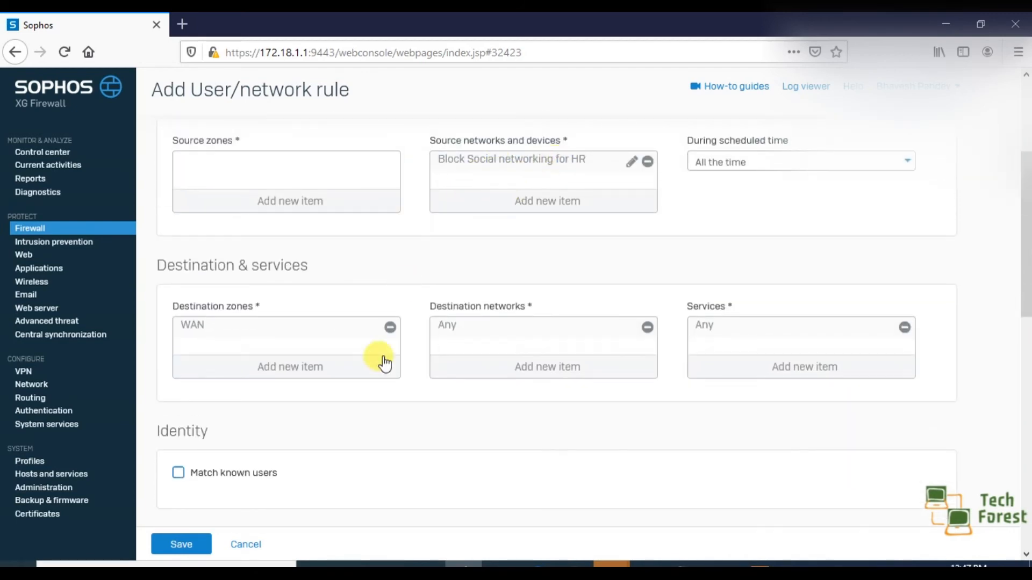
scroll(387, 375, down, 9)
scroll(387, 375, down, 3)
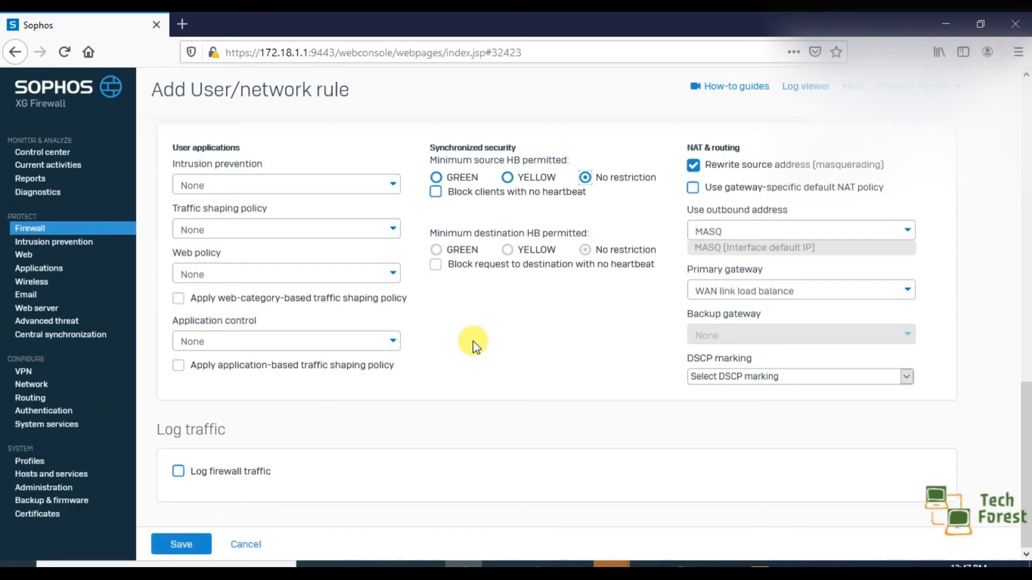
scroll(473, 344, up, 10)
scroll(473, 344, up, 6)
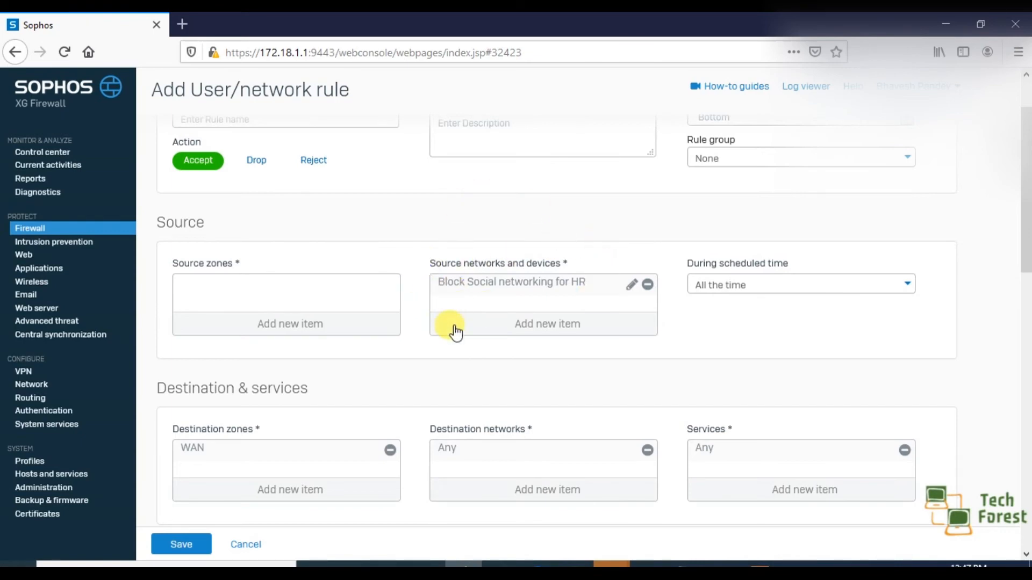
scroll(454, 329, down, 8)
scroll(455, 330, down, 4)
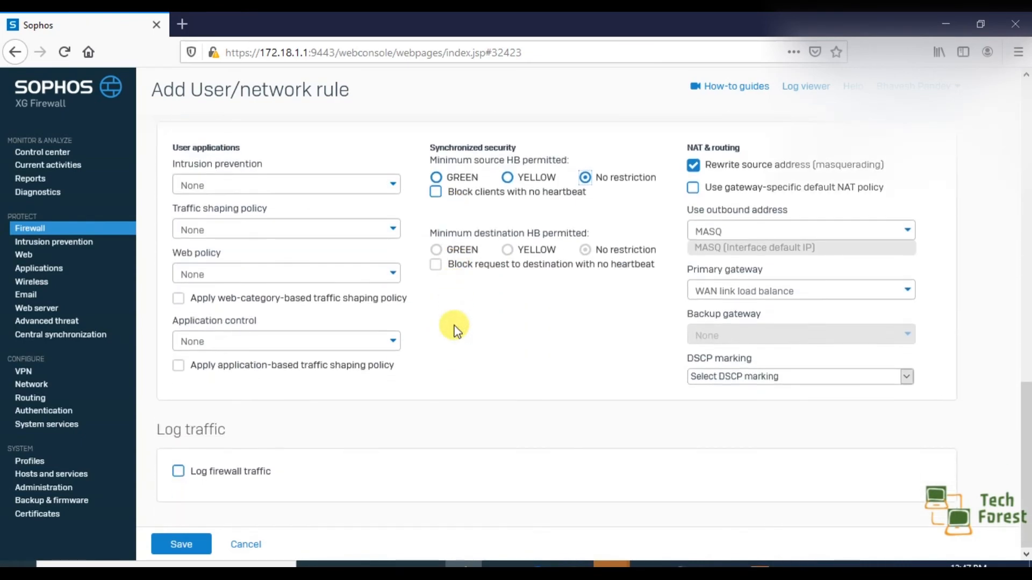
scroll(455, 329, up, 12)
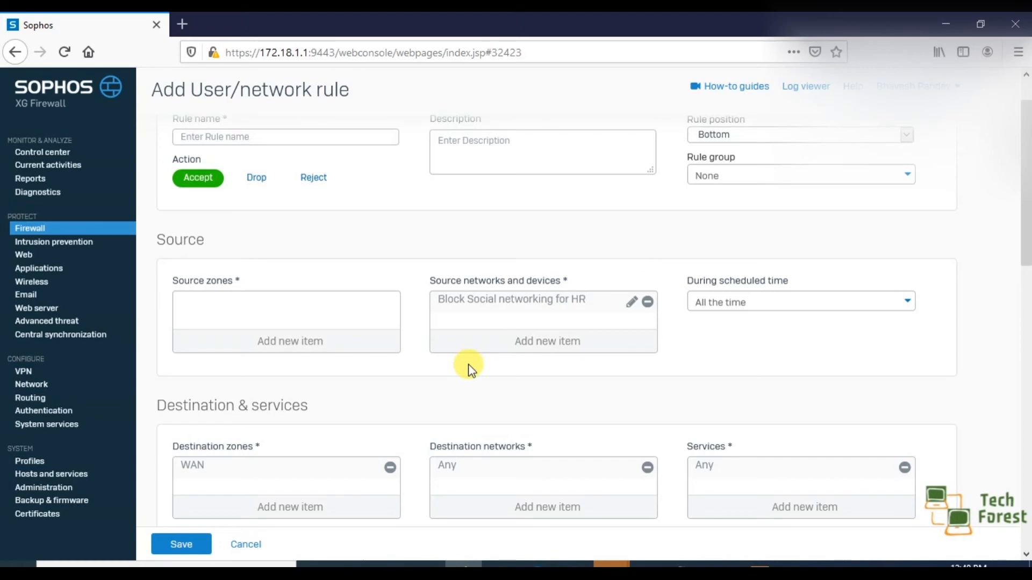
scroll(469, 363, down, 5)
scroll(469, 371, down, 3)
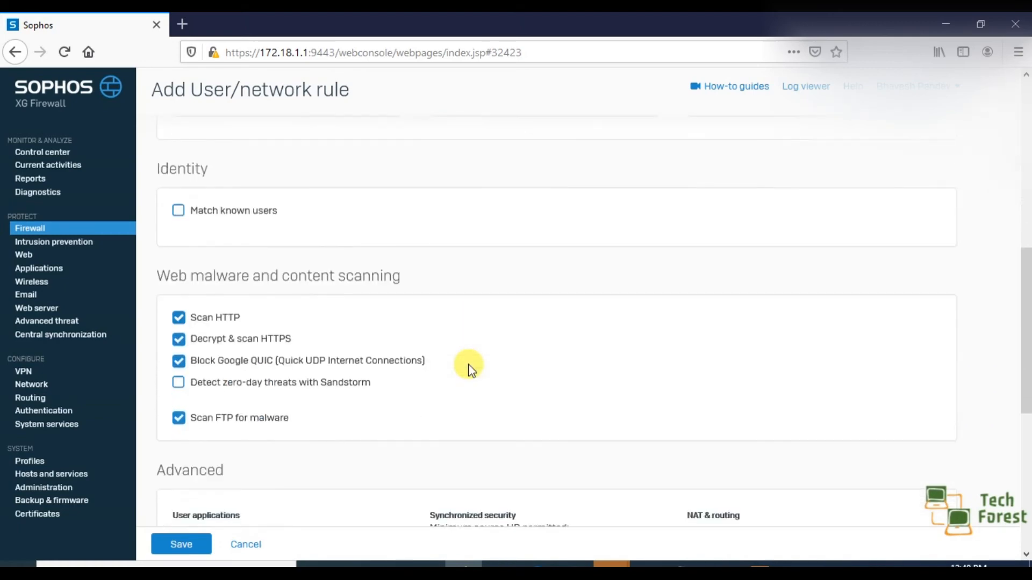
scroll(469, 371, down, 7)
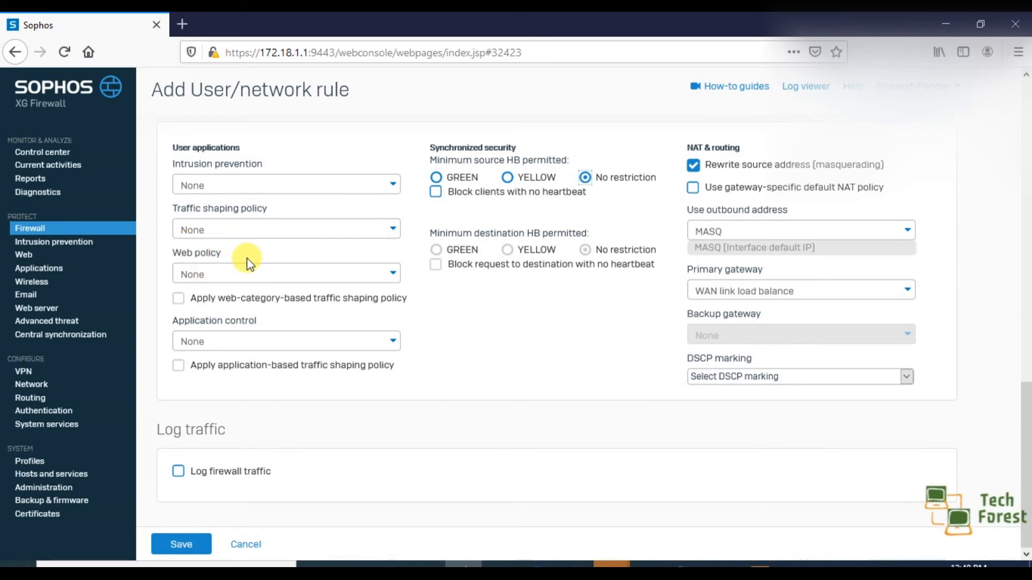
Start a new web policy for the rule, named Block social networking for HR with the description xyz
click(261, 282)
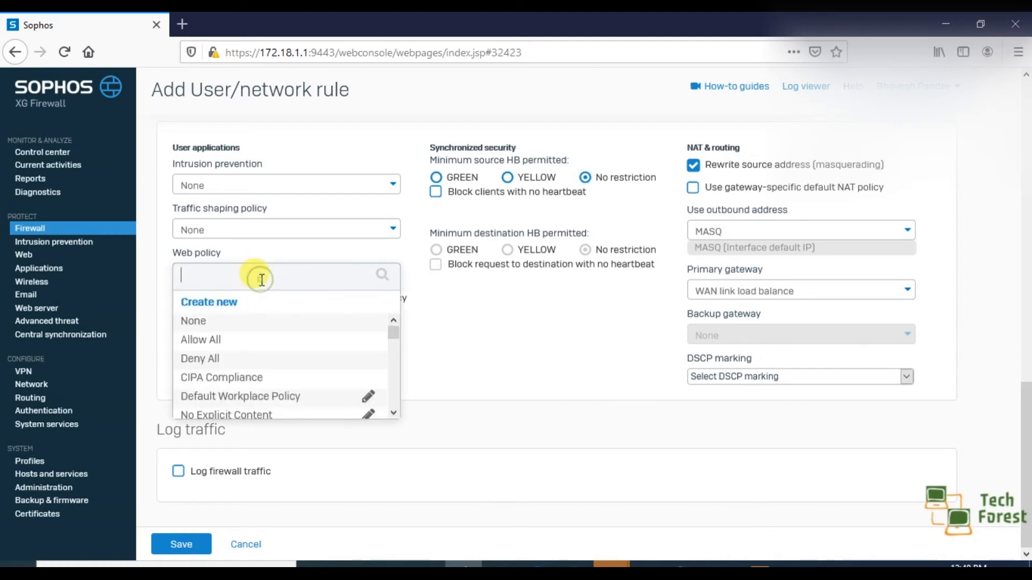
click(213, 306)
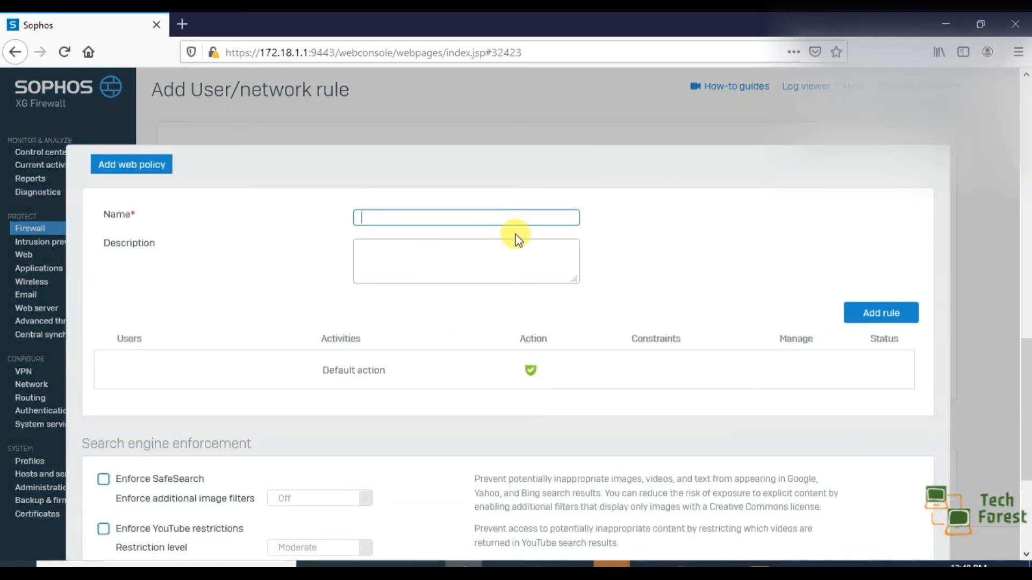
text(Block social networking for HR)
click(514, 250)
text(xyz)
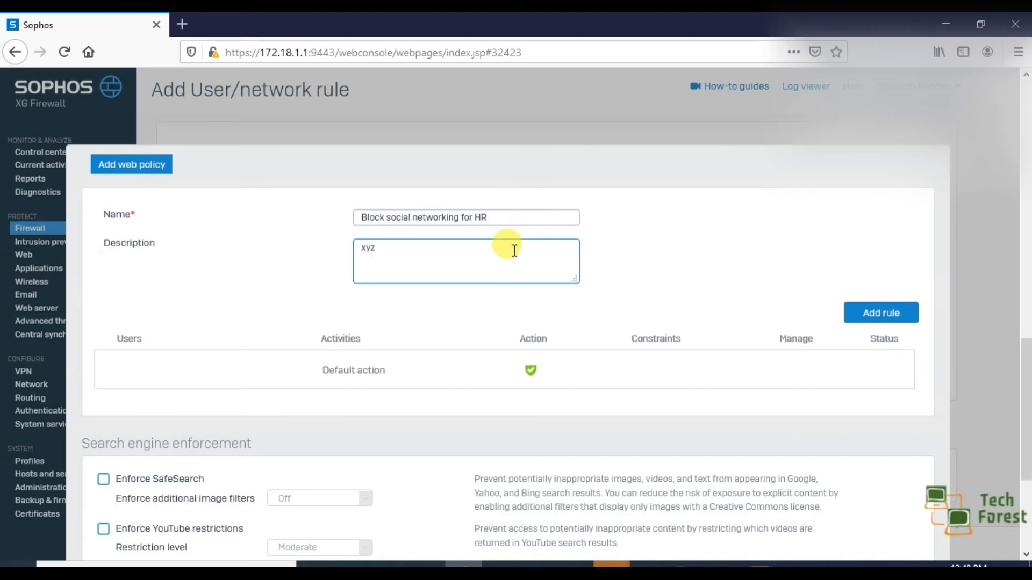
Add a web policy rule for Anybody and ALLWebTraffic with the actions Allow HTTP and Allow HTTPS
scroll(513, 252, down, 1)
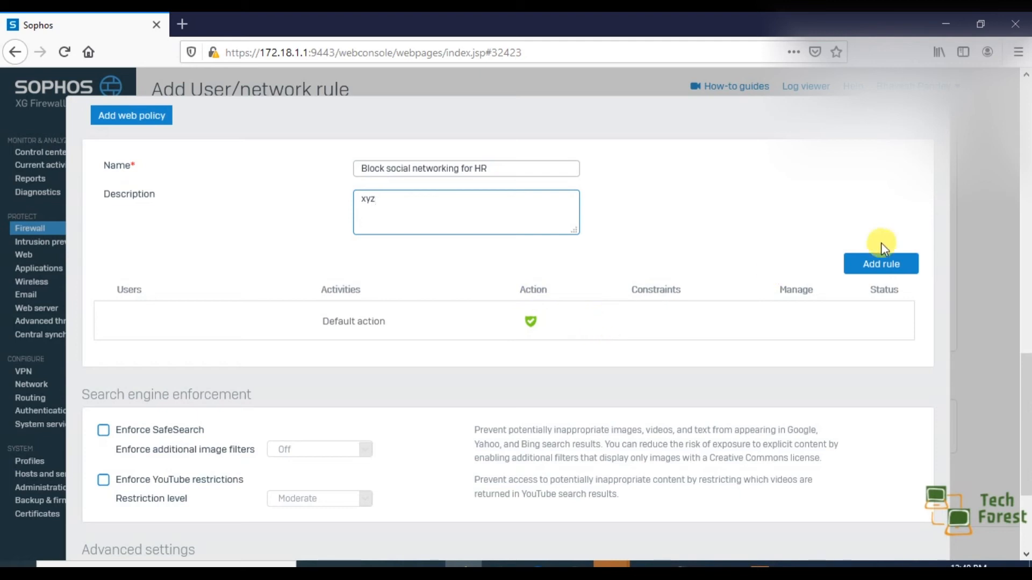
click(890, 268)
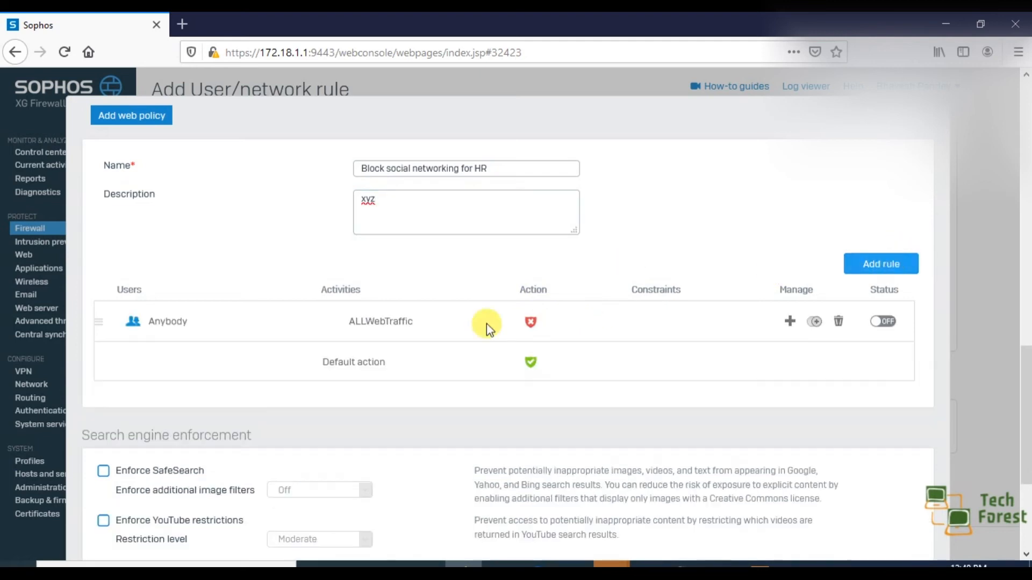
mouse_move(194, 323)
mouse_move(454, 322)
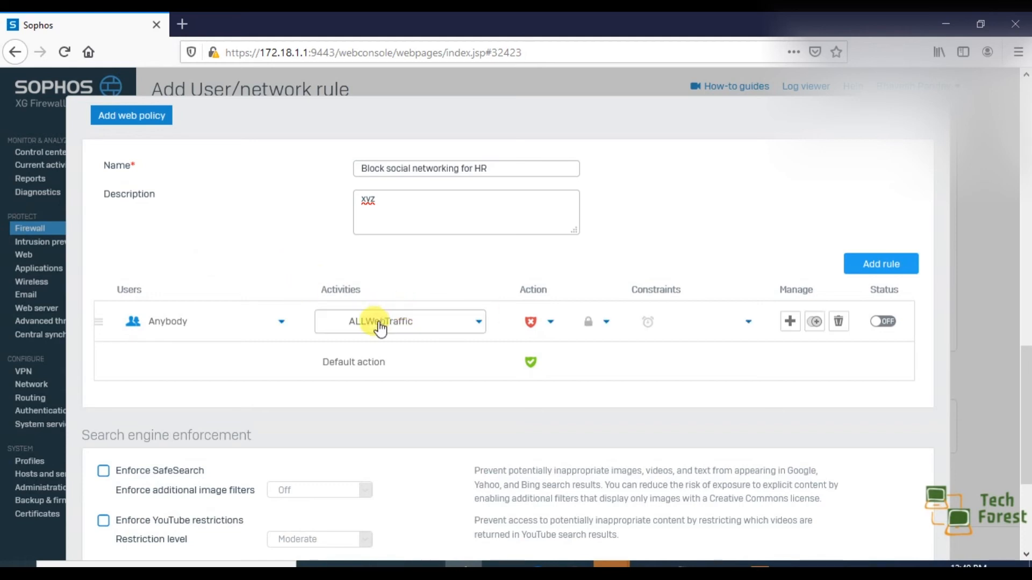
click(551, 324)
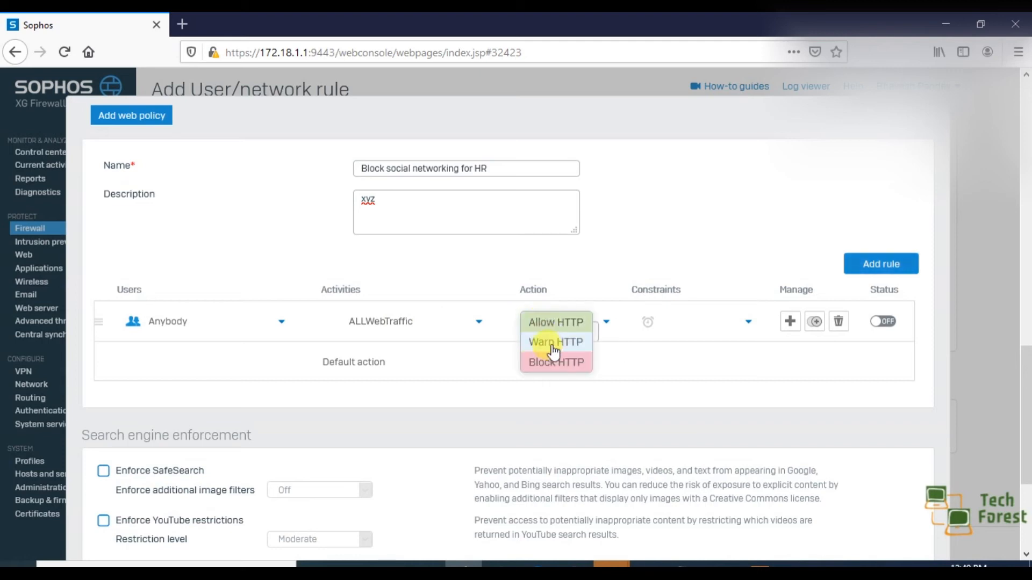
click(574, 324)
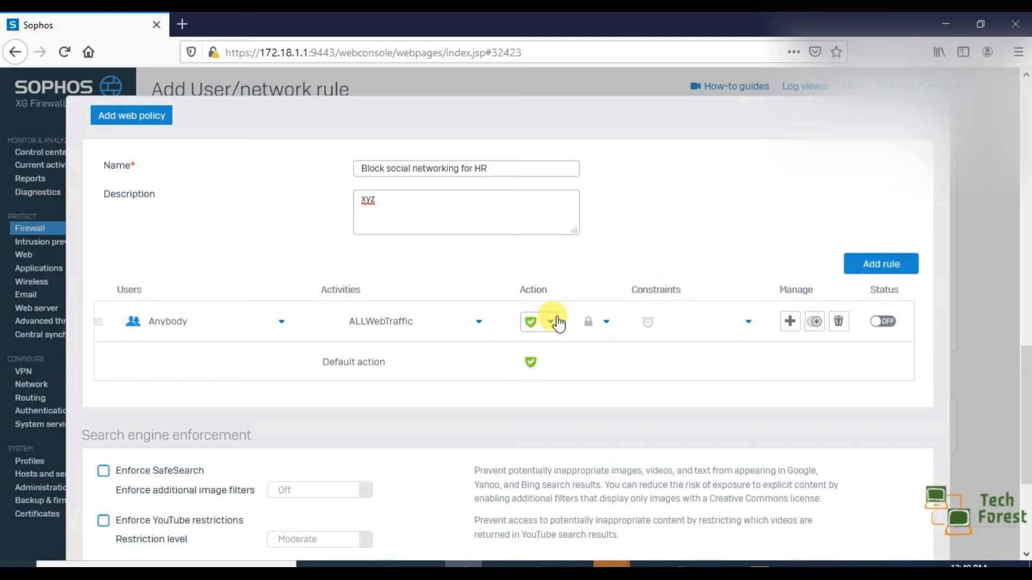
click(611, 323)
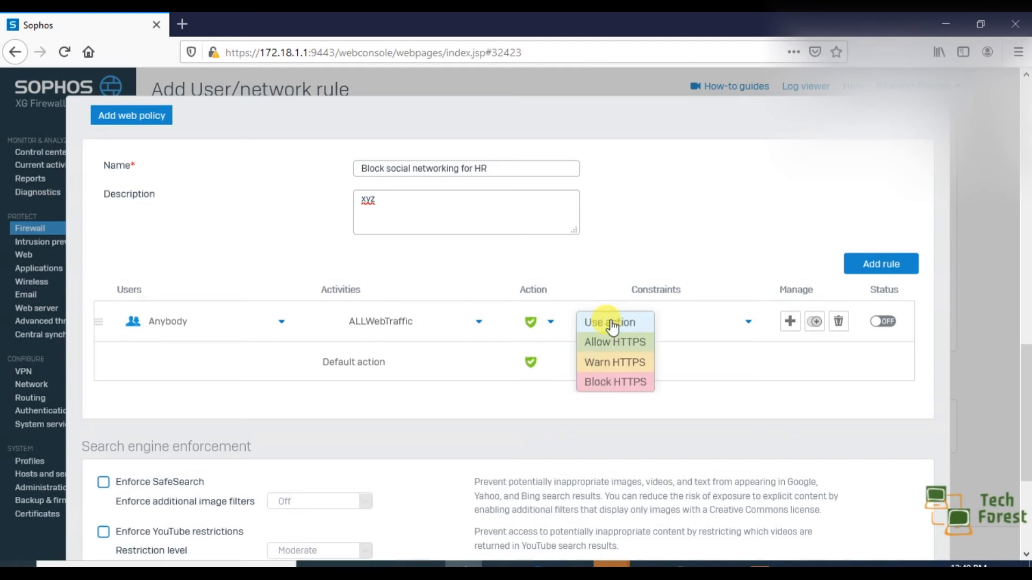
click(625, 344)
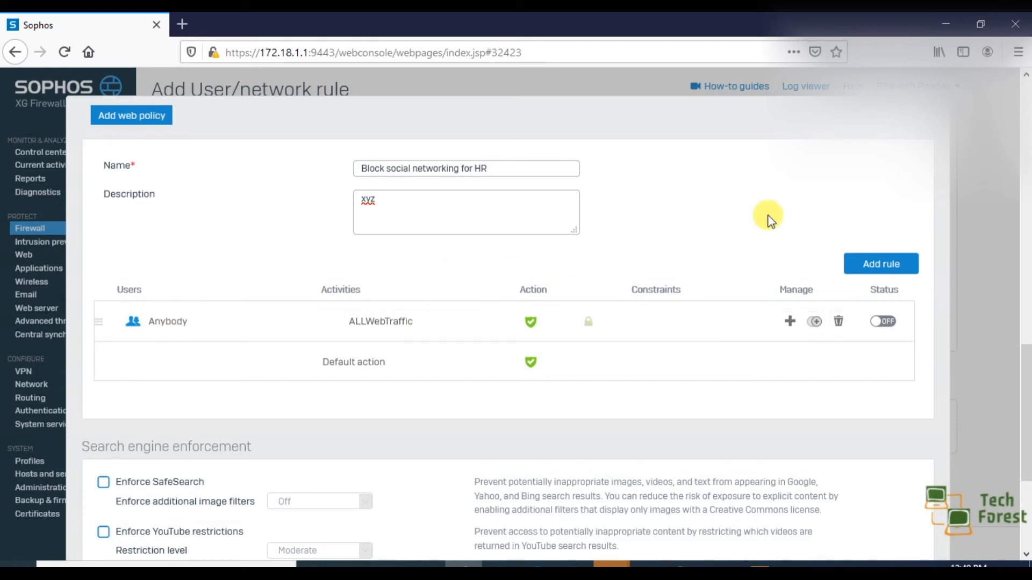
Add a second web policy rule and replace the lower rule's ALLWebTraffic activity with Social networking
click(880, 267)
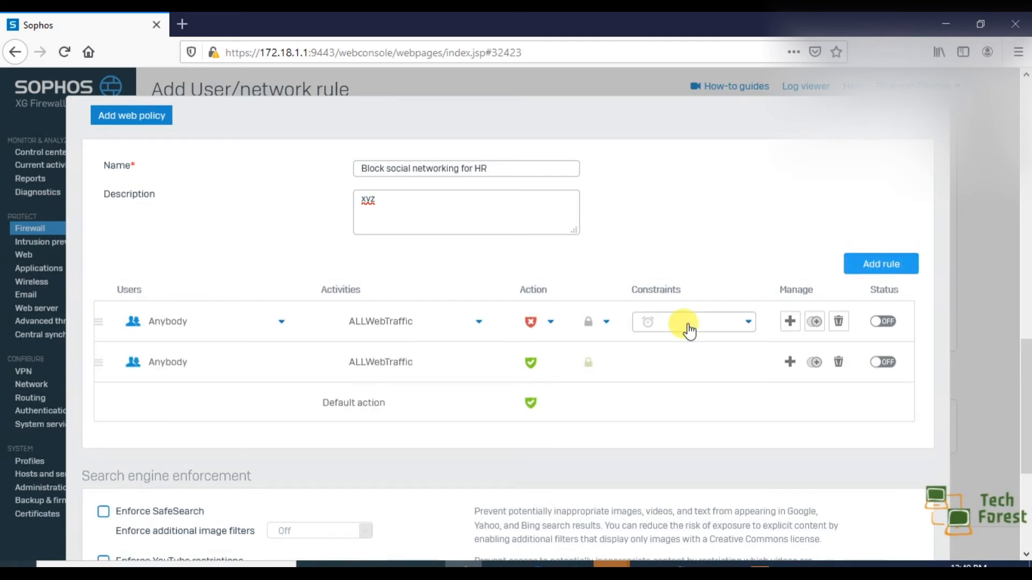
mouse_move(433, 373)
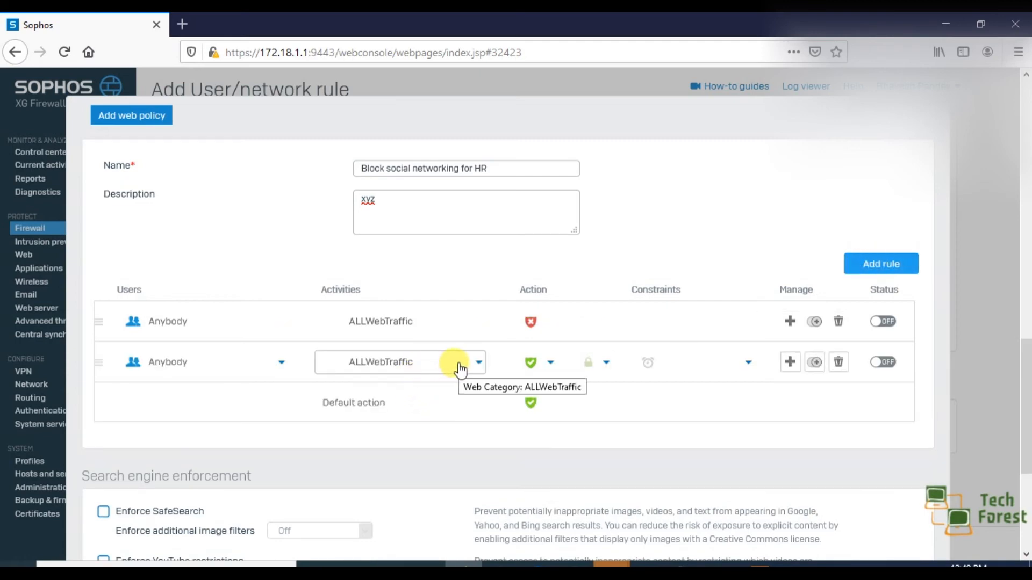
click(459, 368)
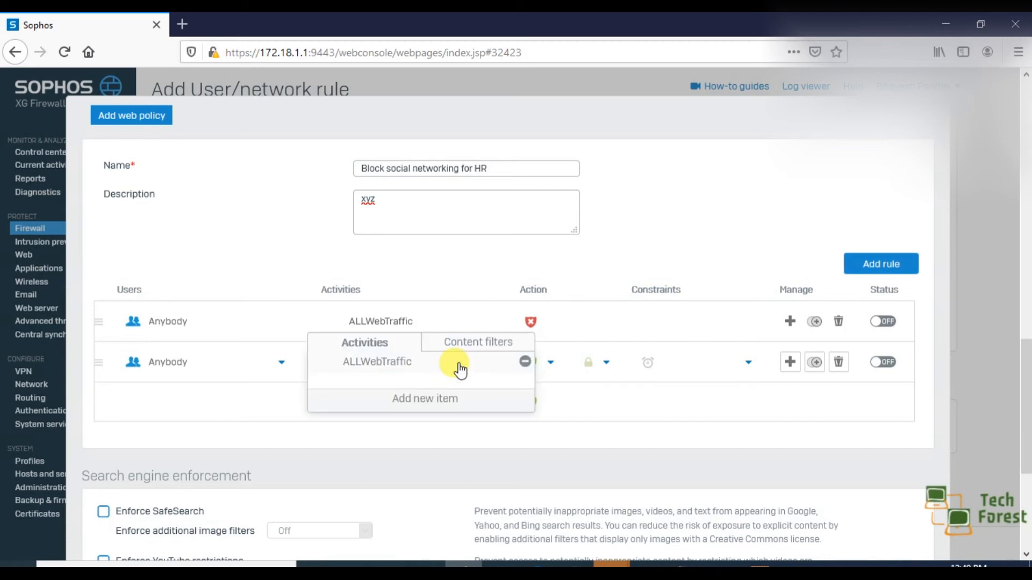
click(524, 366)
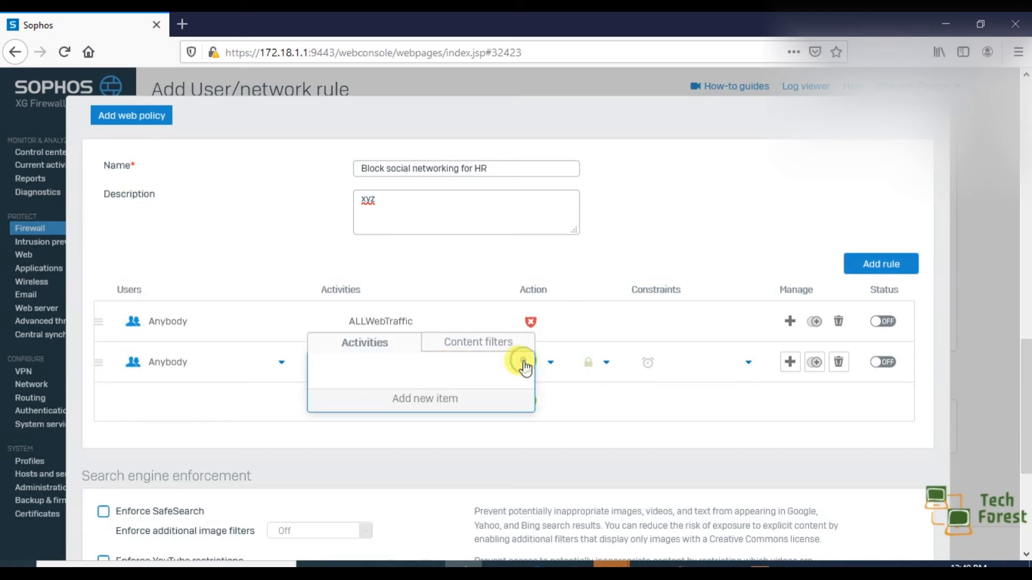
click(427, 403)
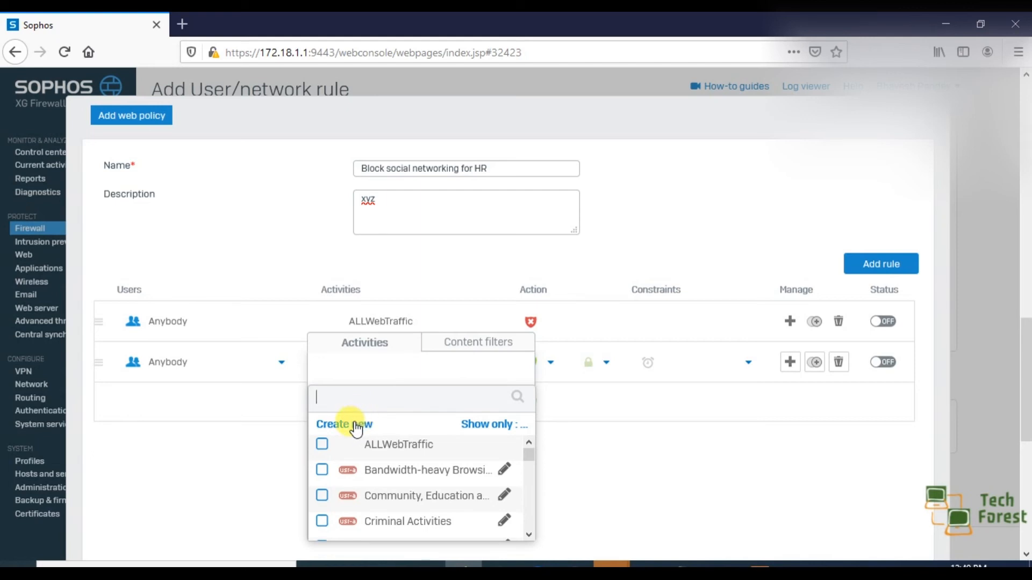
text(soc)
click(321, 473)
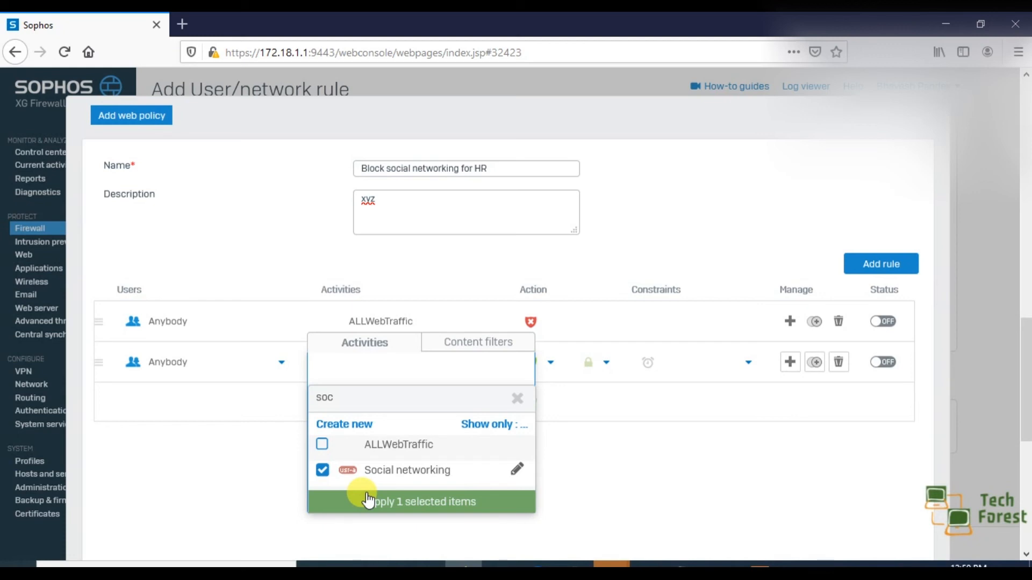
click(398, 503)
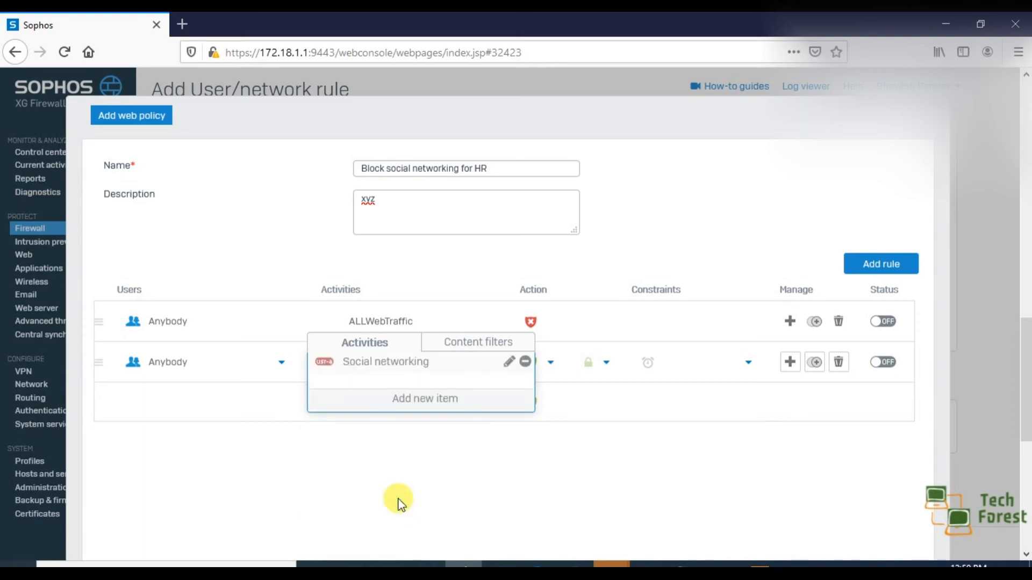
click(546, 470)
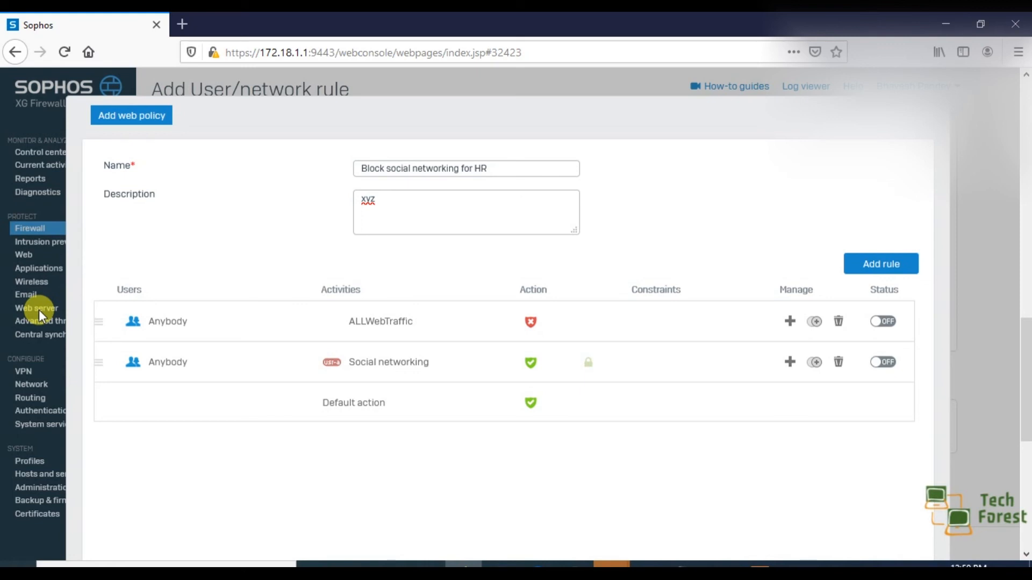
Set the Social networking rule's actions to Block HTTP and Block HTTPS
mouse_move(468, 376)
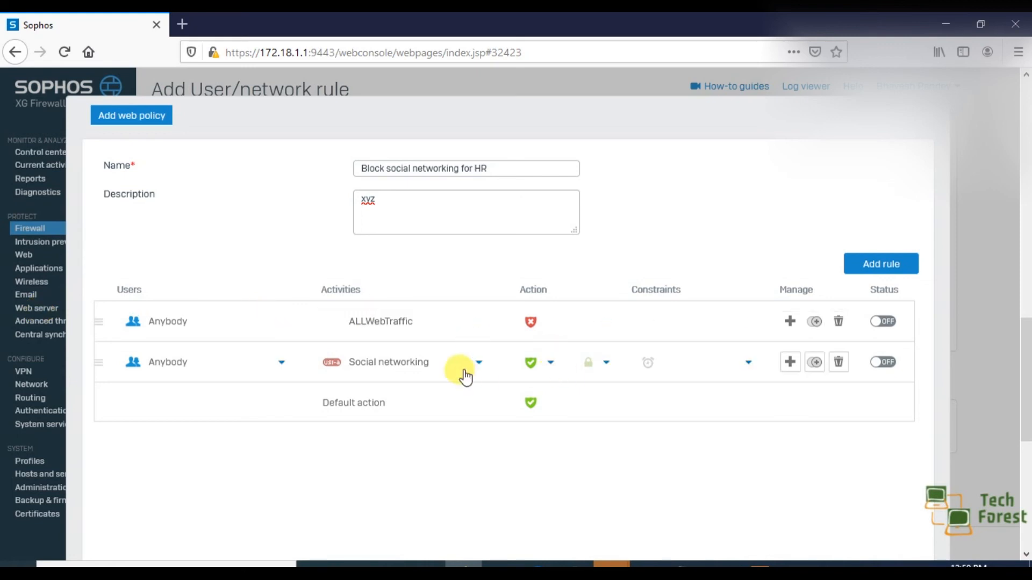
click(550, 365)
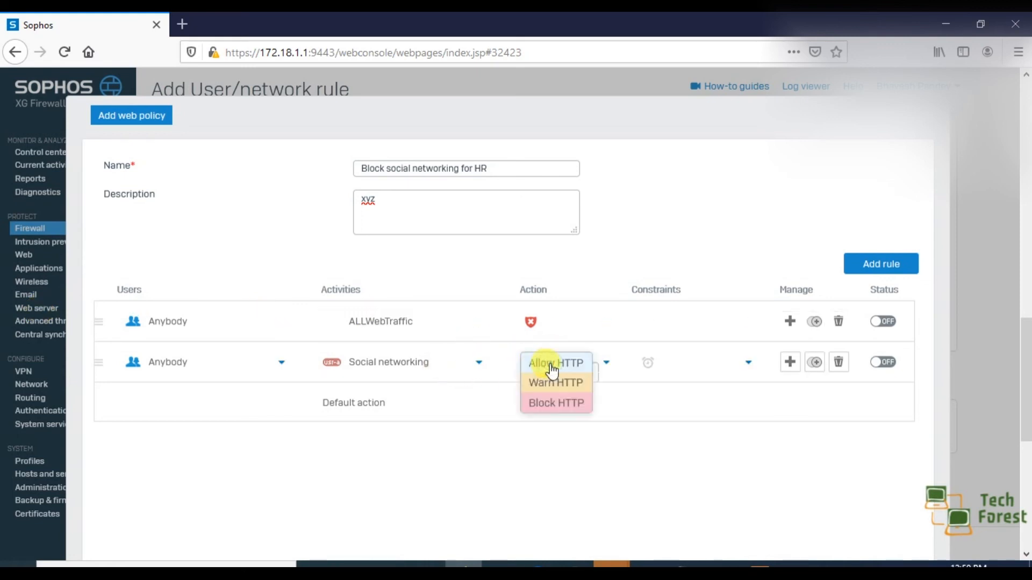
click(555, 406)
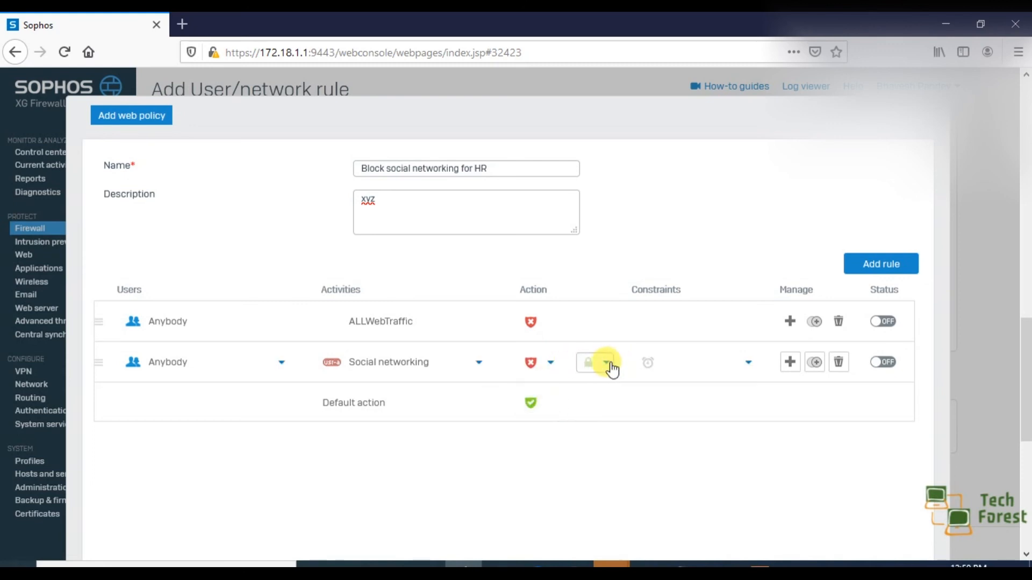
click(610, 368)
click(614, 423)
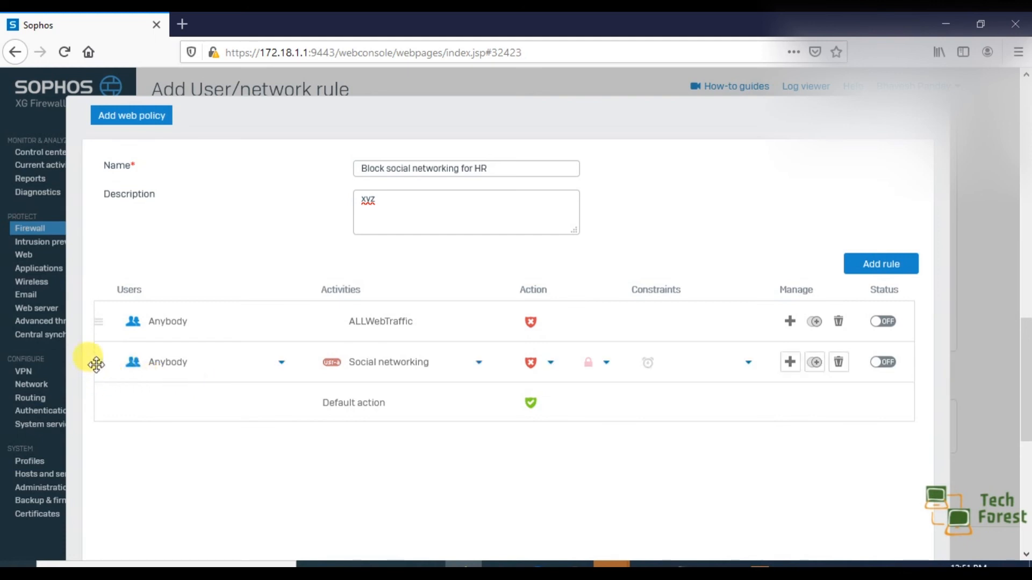
Move the Social networking rule above the ALLWebTraffic rule and turn both rules on
drag(97, 365, 95, 324)
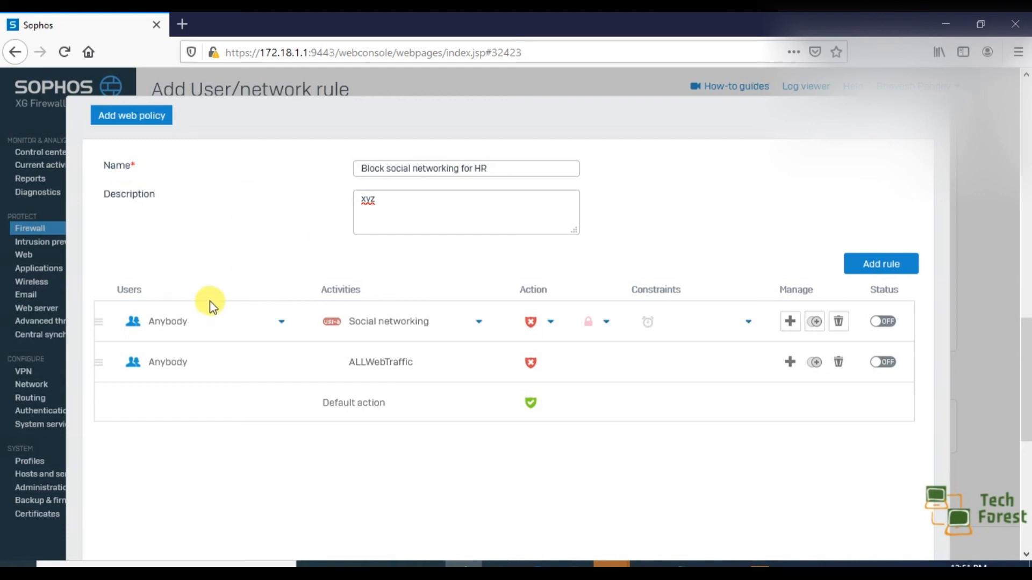
mouse_move(317, 331)
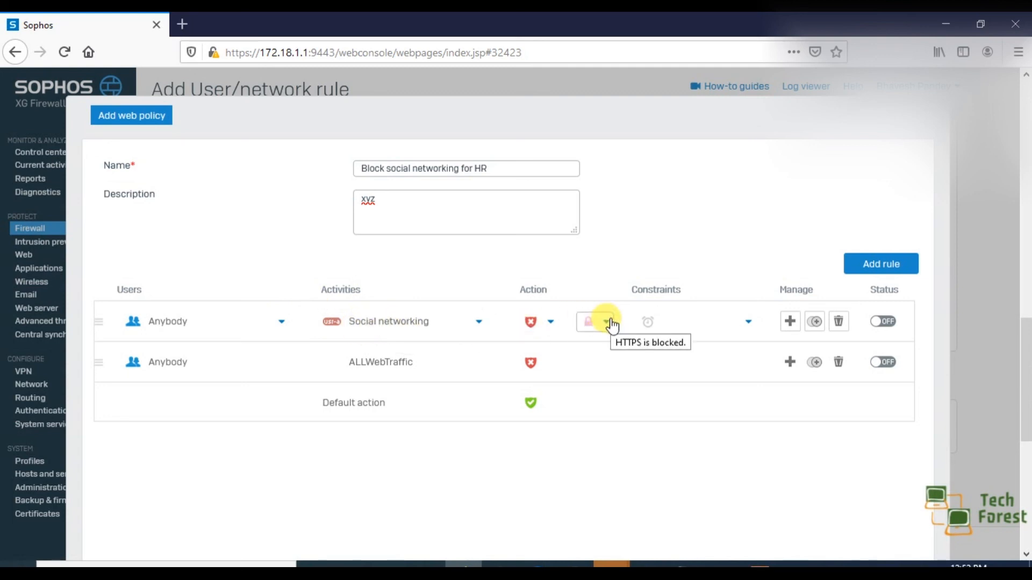
click(884, 322)
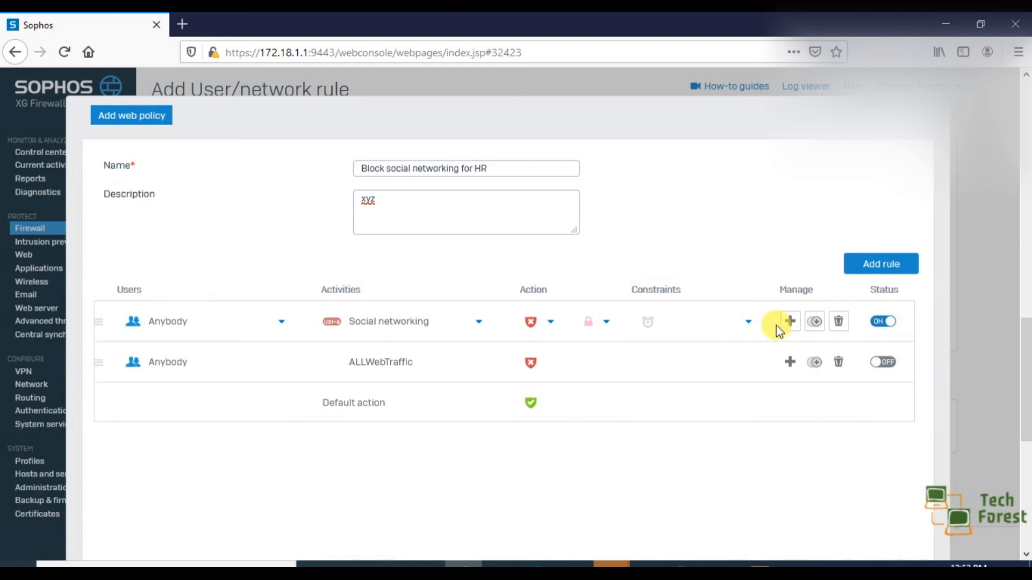
click(893, 363)
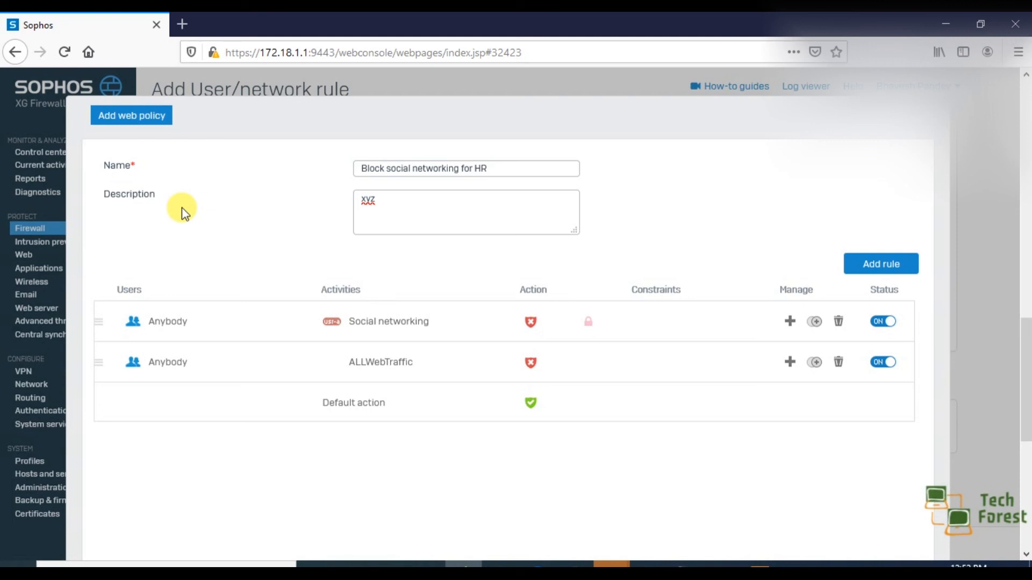
click(143, 321)
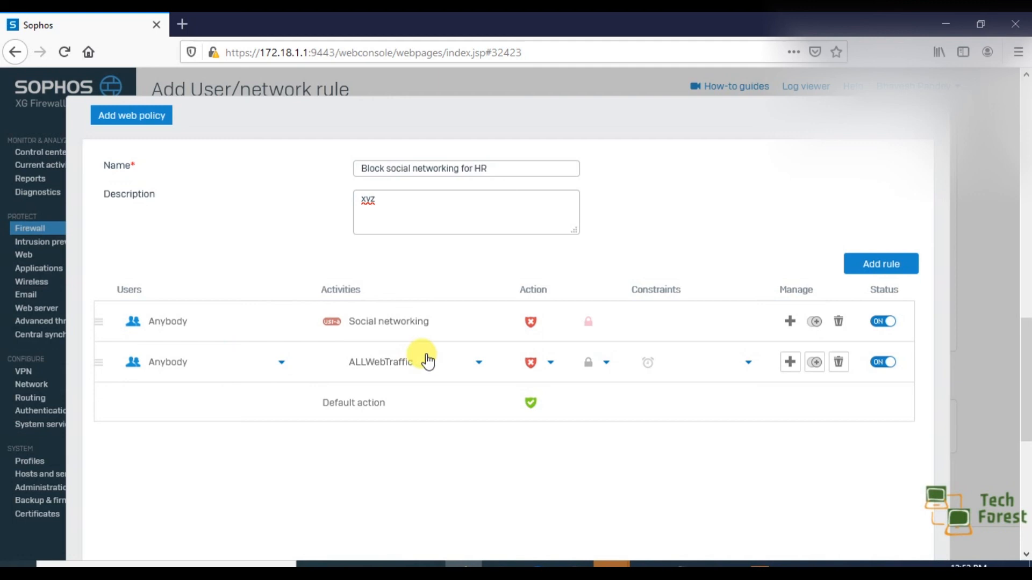
Set the ALLWebTraffic rule's actions to Allow HTTP and Allow HTTPS, and save the web policy
click(551, 366)
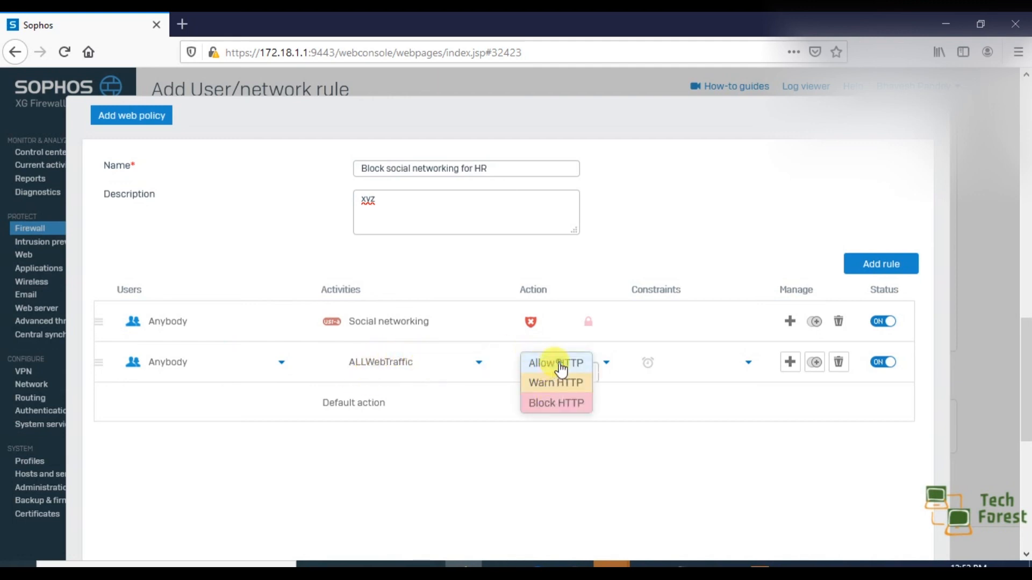
click(553, 363)
click(606, 369)
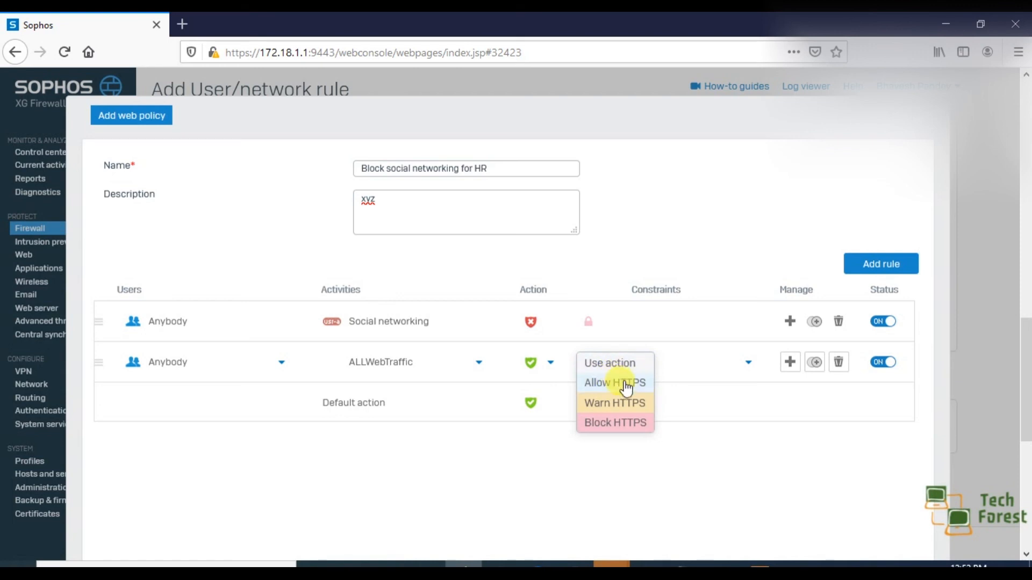
click(627, 383)
click(640, 440)
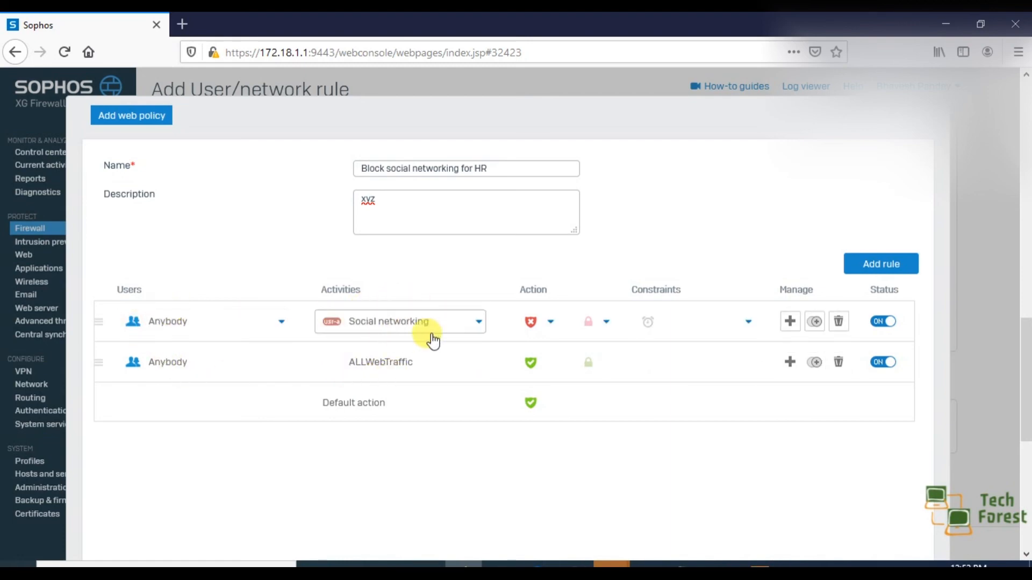
scroll(364, 306, down, 15)
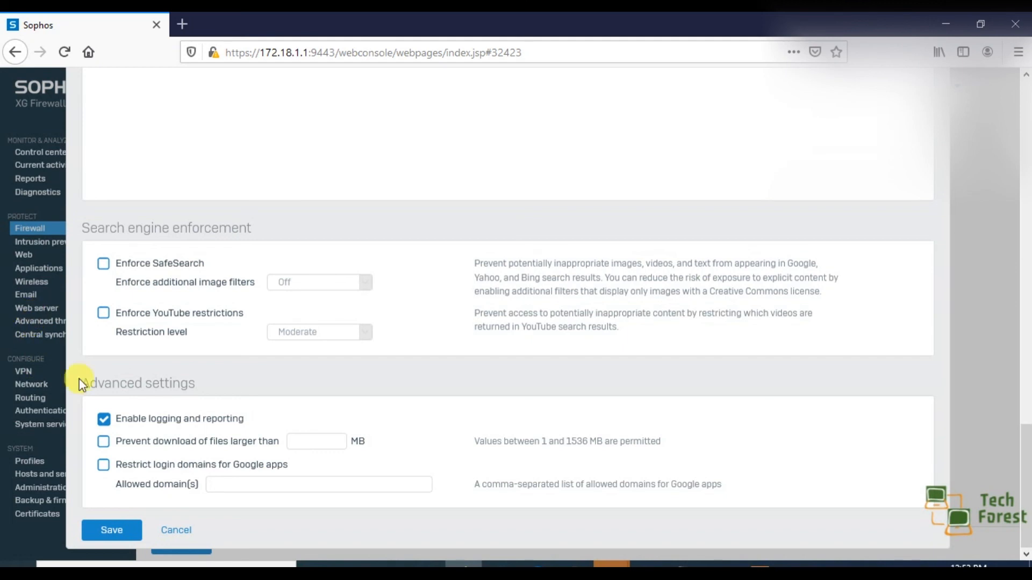
click(127, 530)
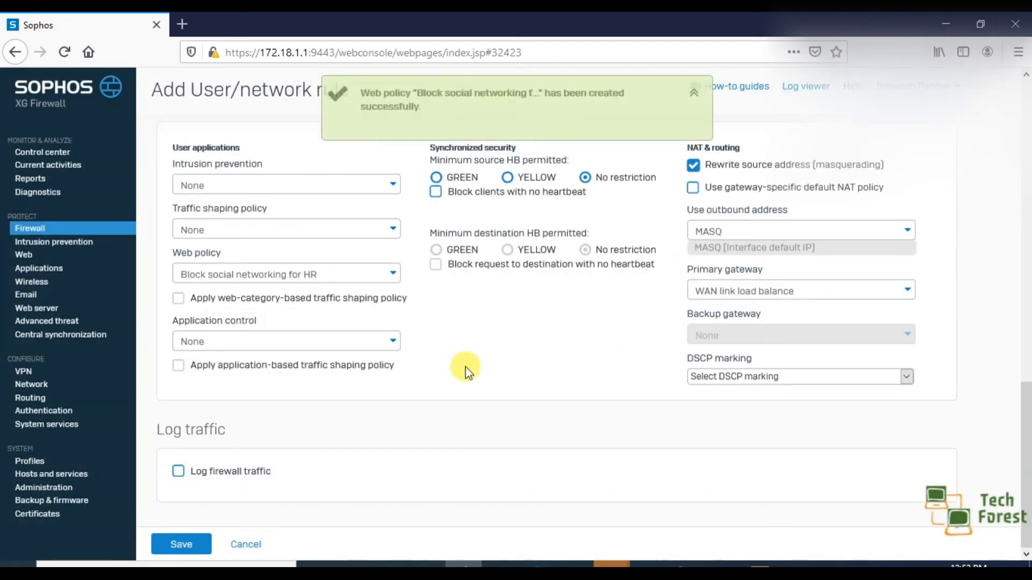
Review the firewall rule's identity, malware and content scanning, advanced and log traffic settings with the new web policy selected
scroll(505, 382, up, 2)
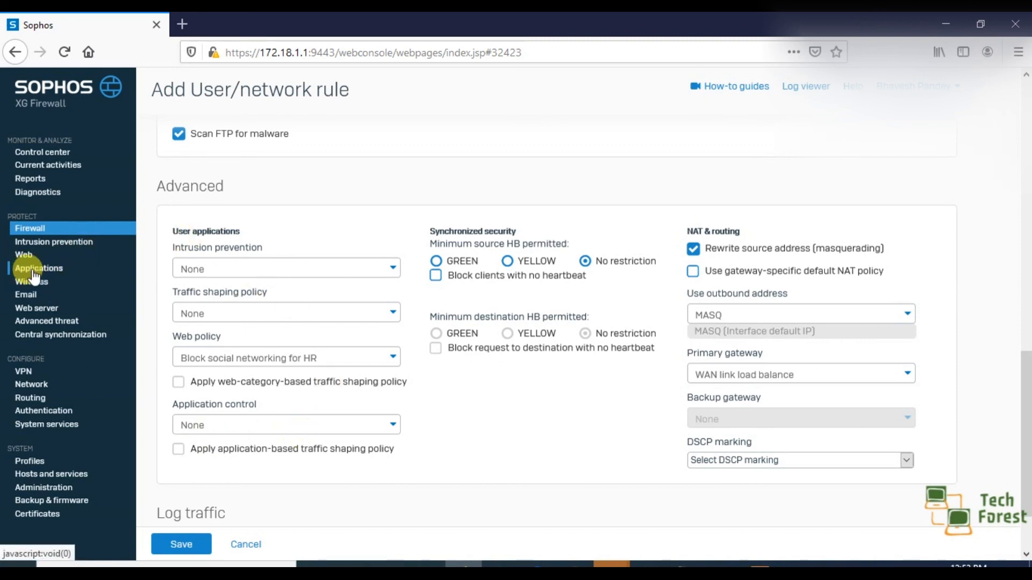
scroll(482, 147, up, 10)
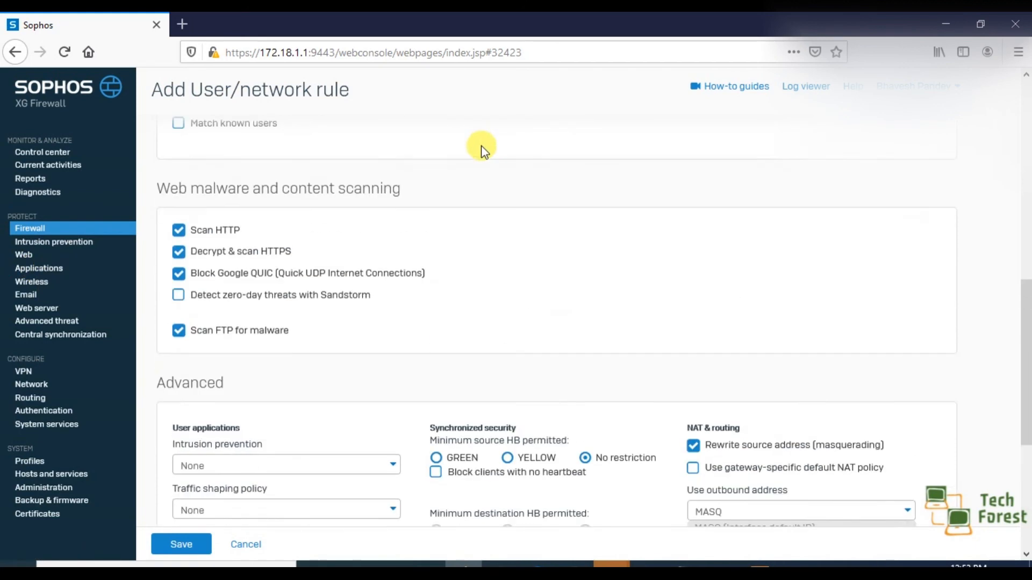
scroll(481, 146, down, 10)
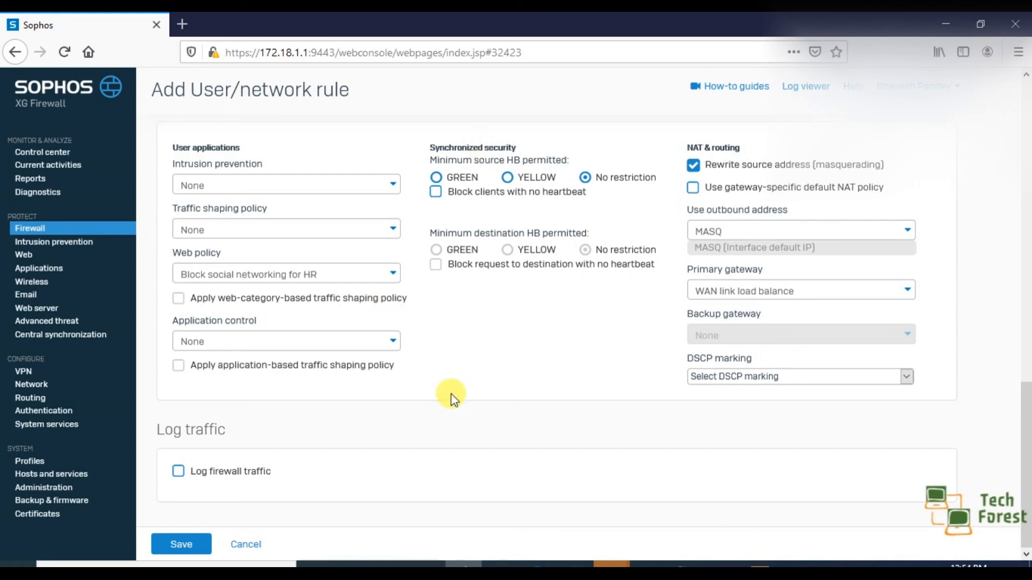
scroll(451, 395, up, 5)
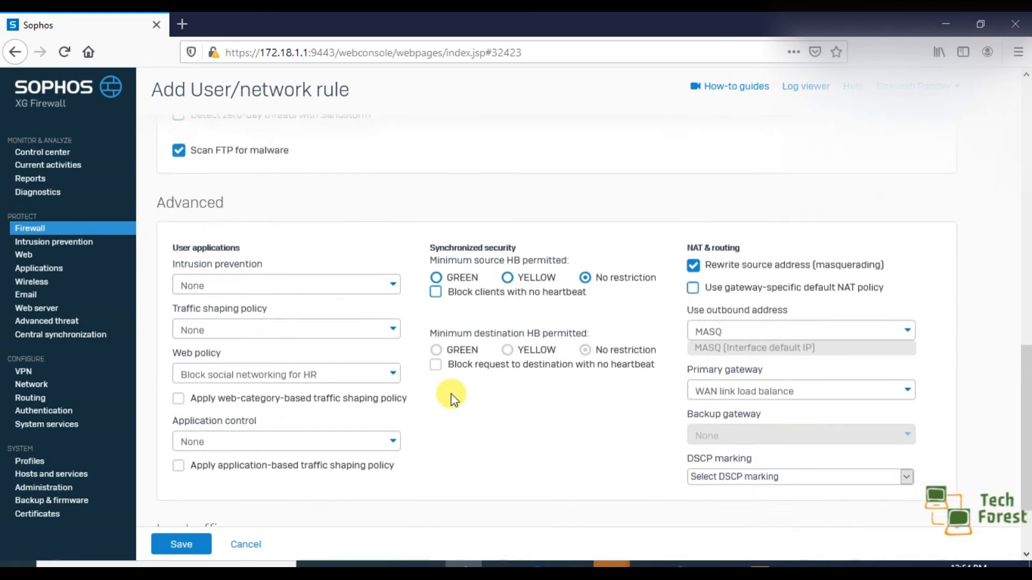
scroll(451, 394, up, 5)
scroll(451, 396, down, 4)
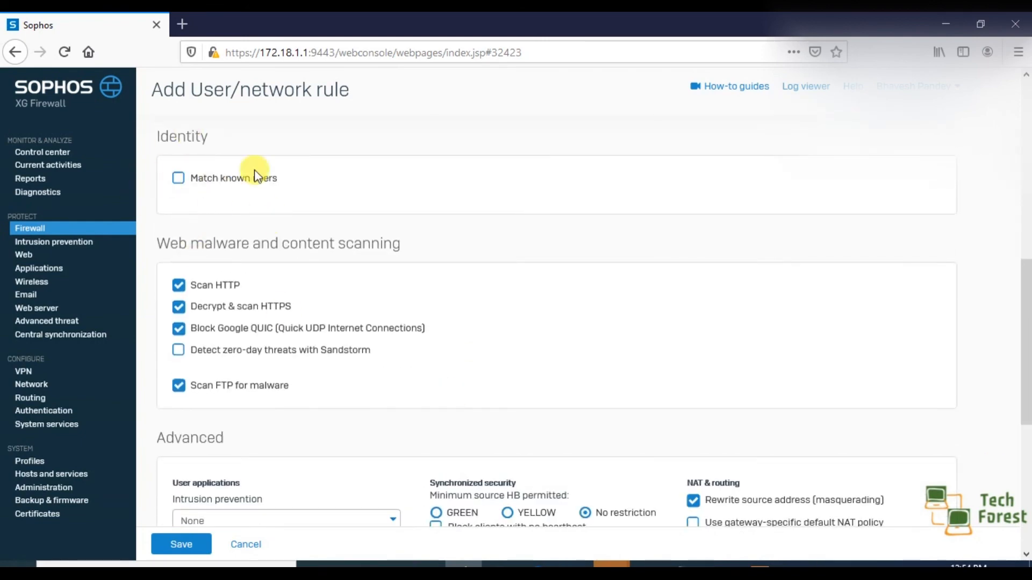
scroll(415, 218, down, 5)
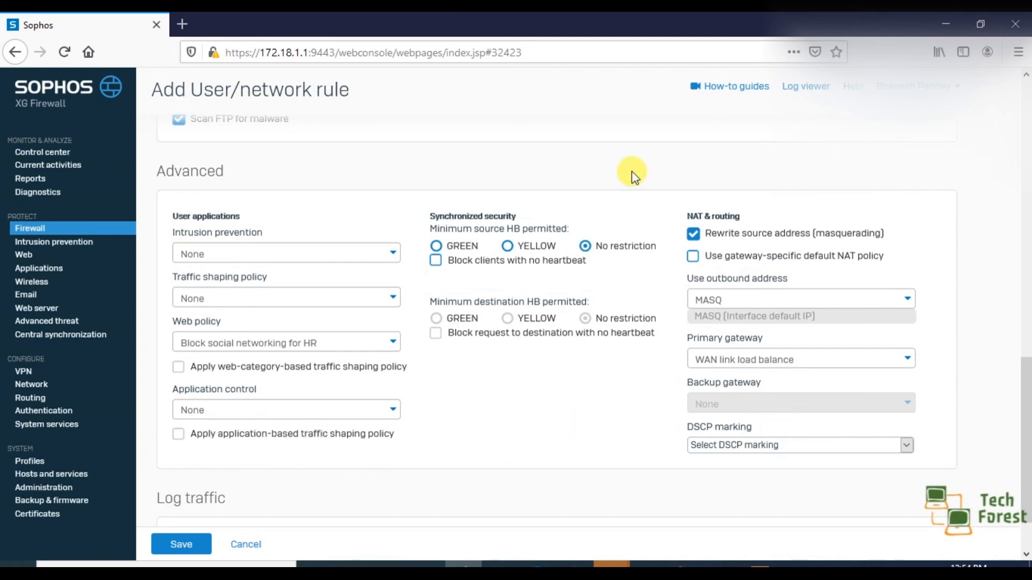
scroll(631, 171, down, 2)
scroll(631, 171, up, 3)
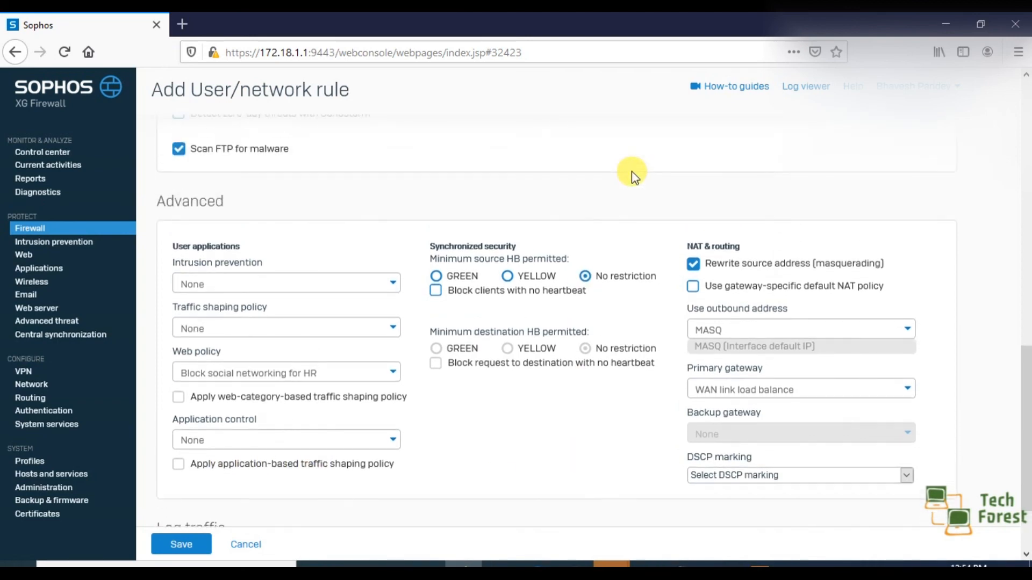
scroll(632, 175, up, 4)
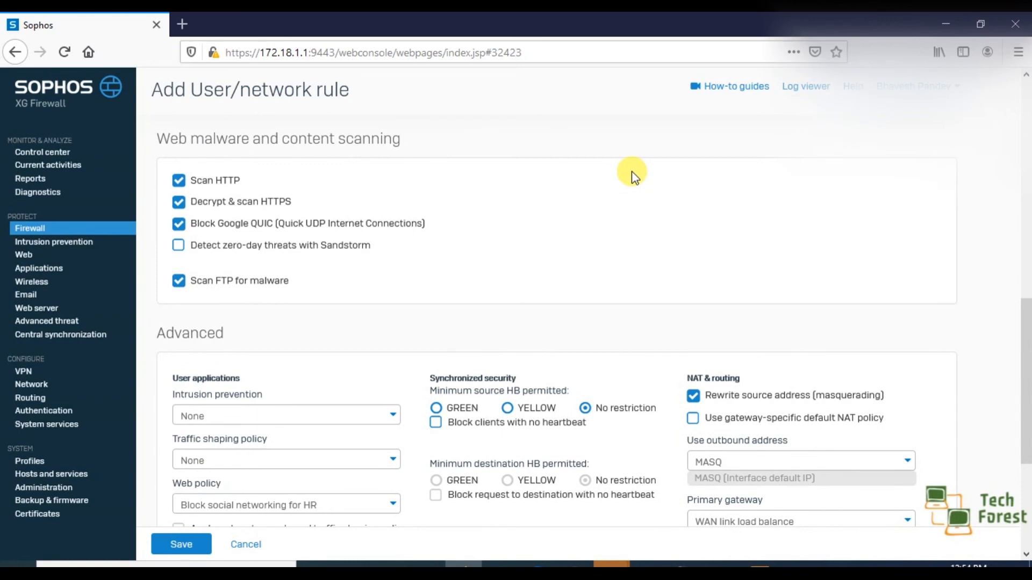
scroll(631, 172, down, 2)
scroll(302, 222, down, 1)
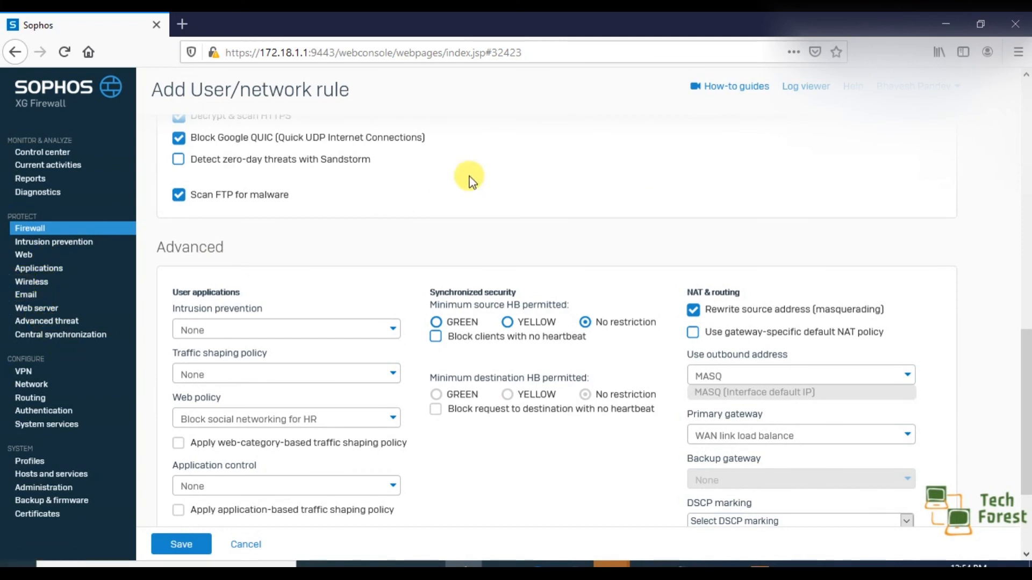
scroll(403, 215, down, 1)
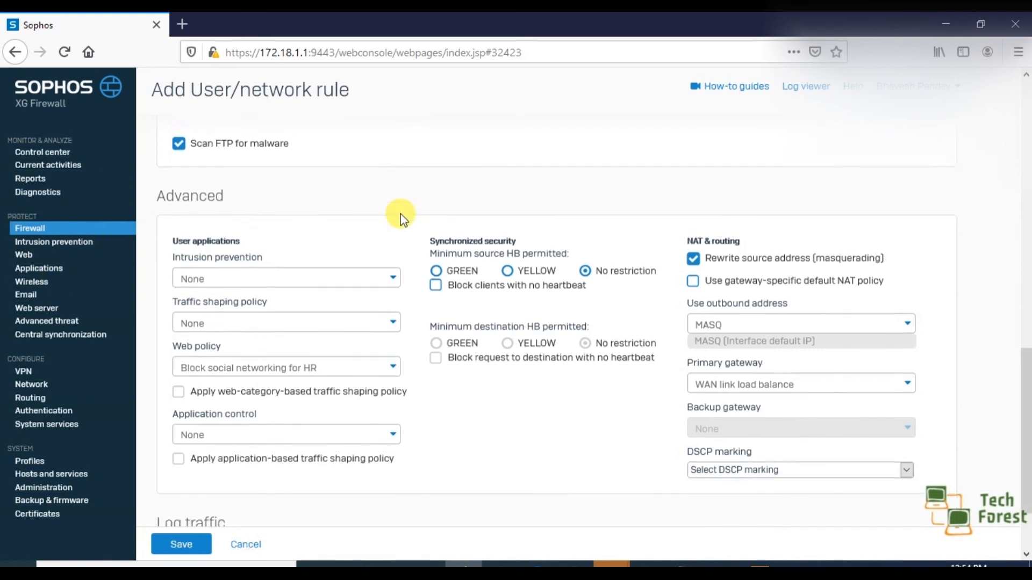
scroll(402, 218, down, 2)
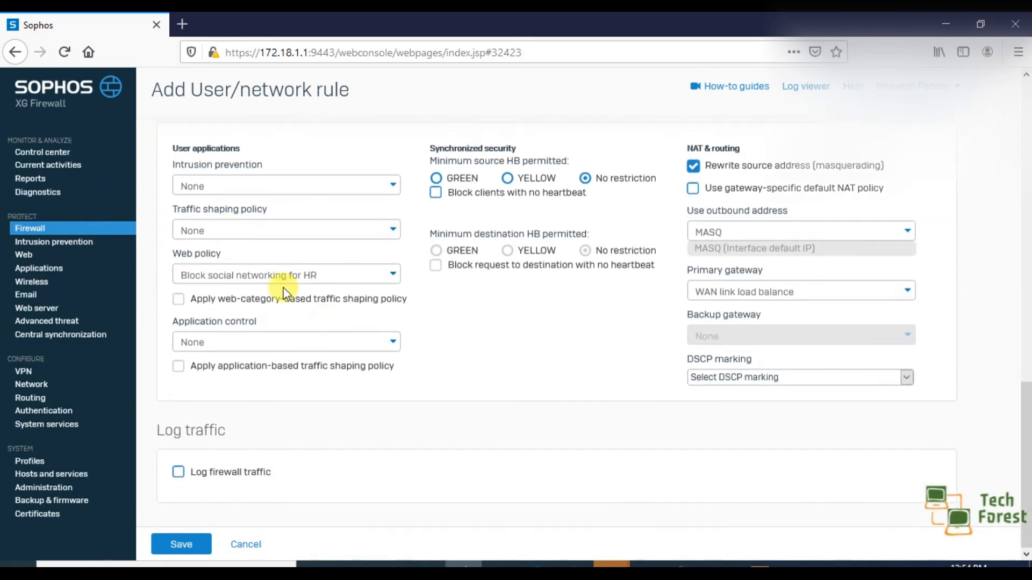